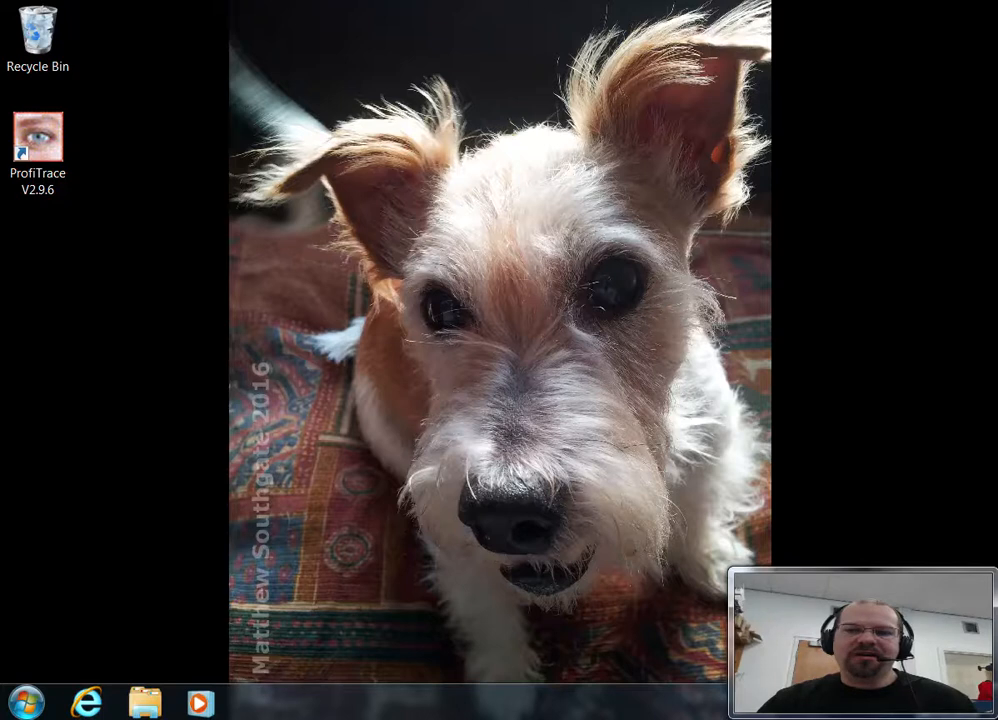
Step: Launch ProfiTrace V2.9.6, clear the camera view out of the way, and initialise the ProfiCore Ultra
drag(784, 67, 725, 58)
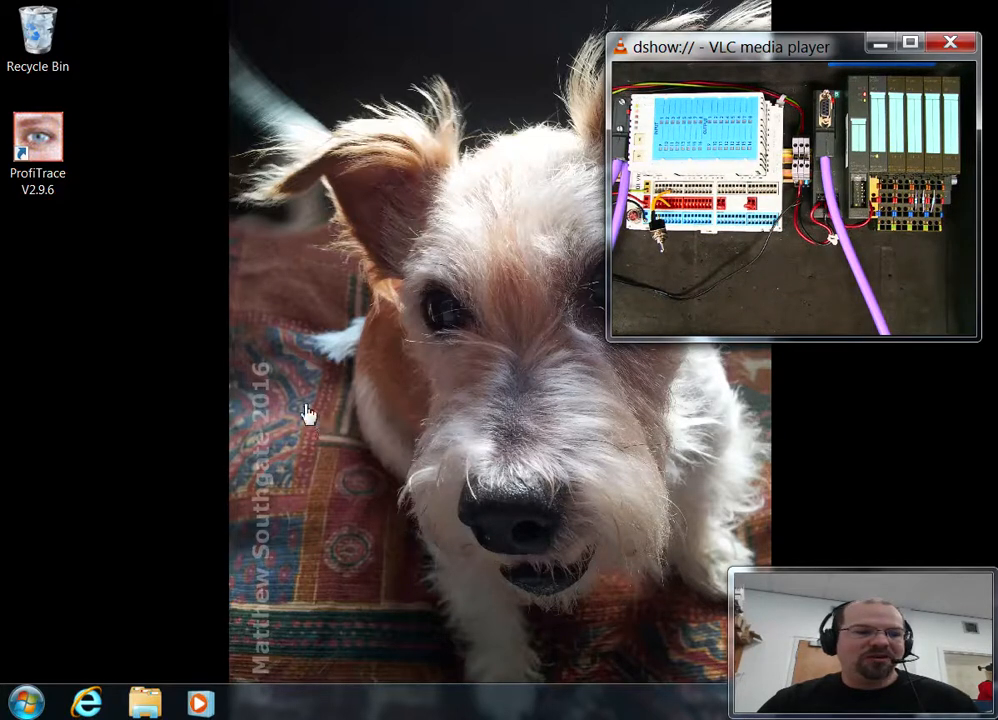
click(37, 137)
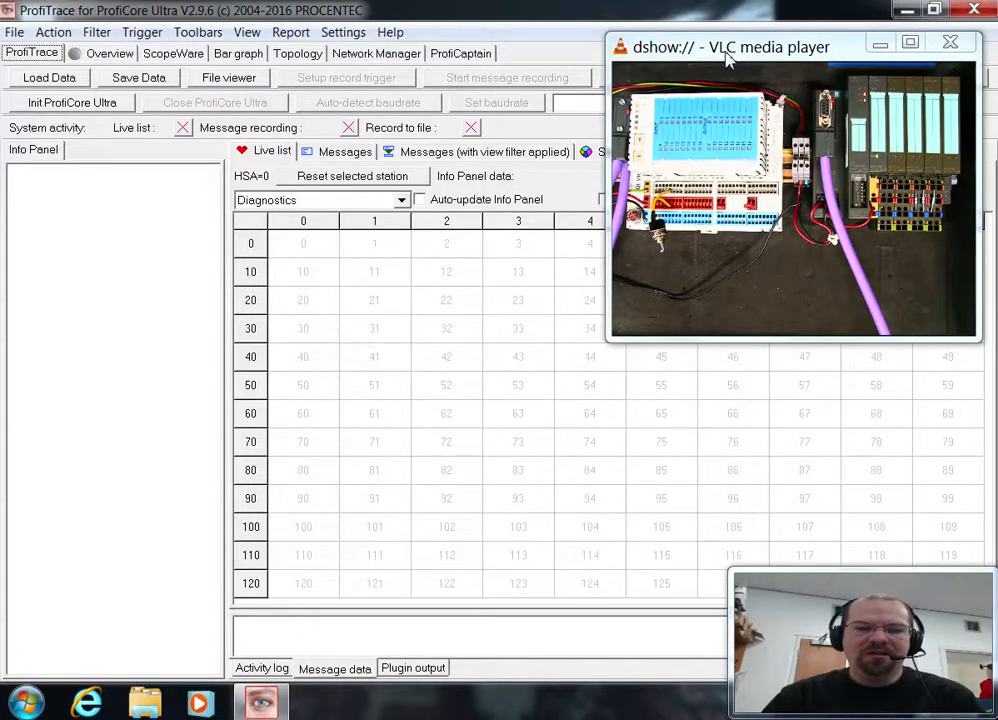
drag(728, 60, 997, 62)
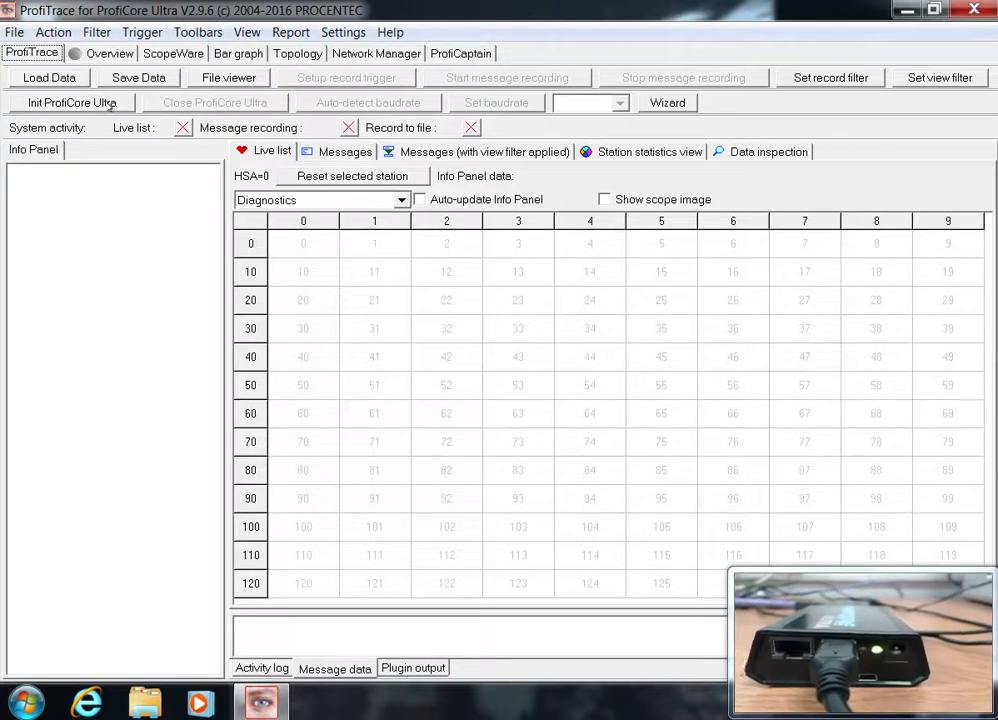
click(110, 104)
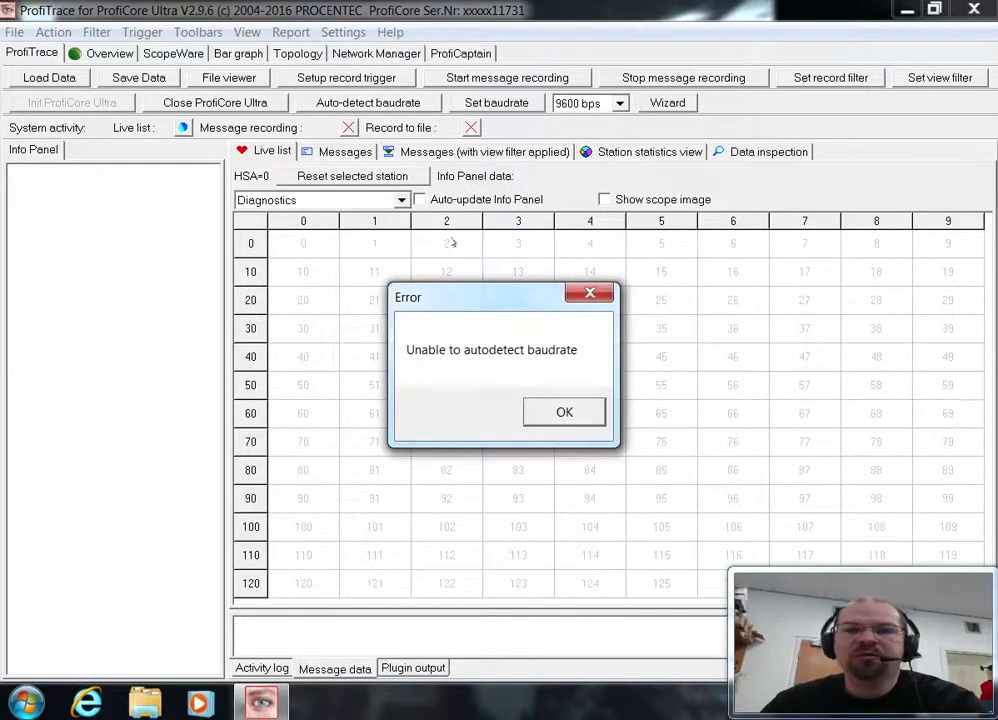
click(564, 413)
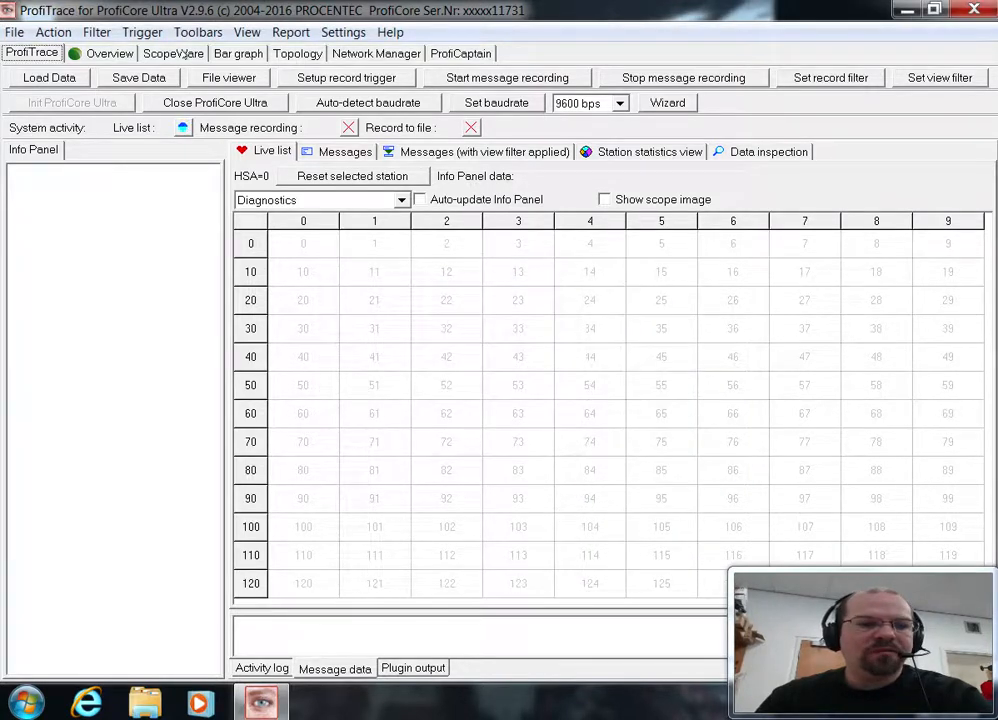
Step: Switch the ProfiCaptain DP master to Operate mode in the master system configuration
click(461, 54)
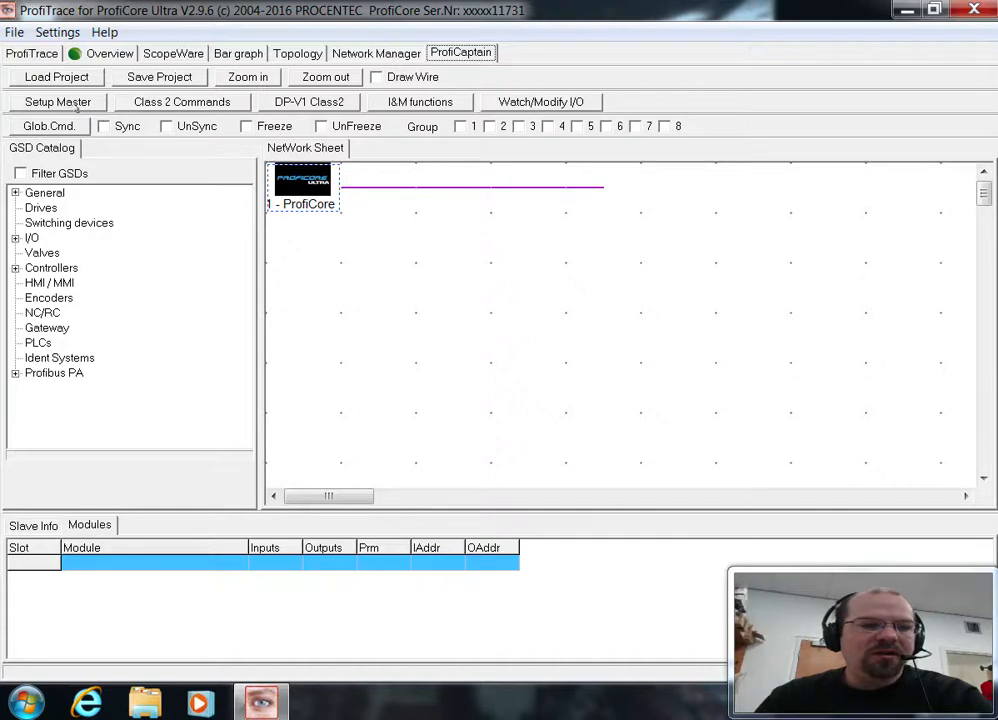
click(70, 105)
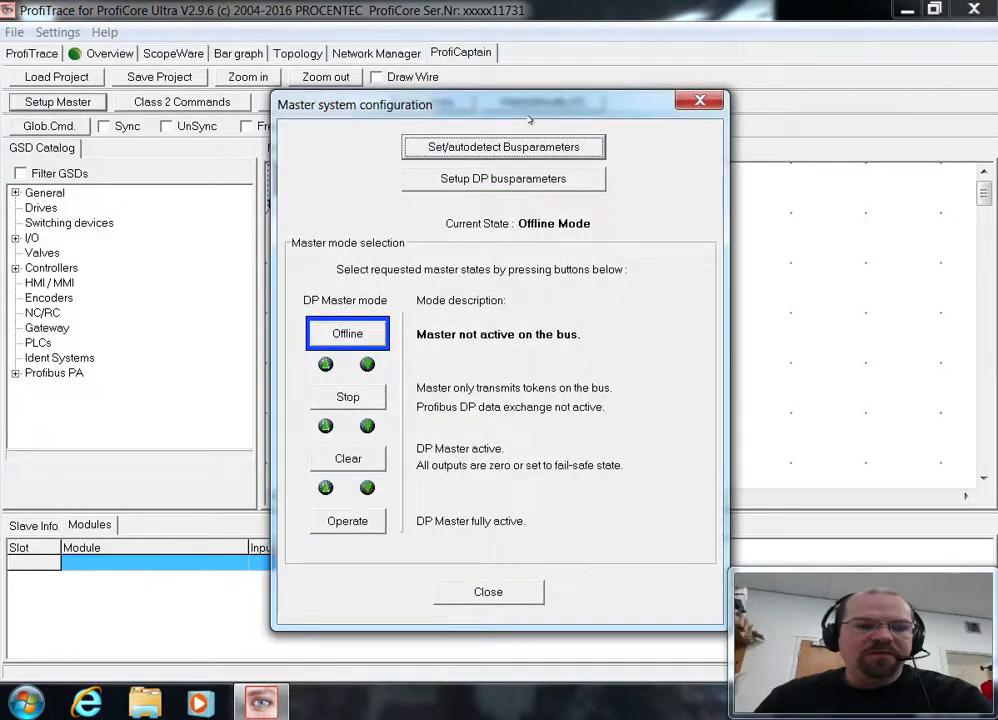
drag(444, 104, 526, 197)
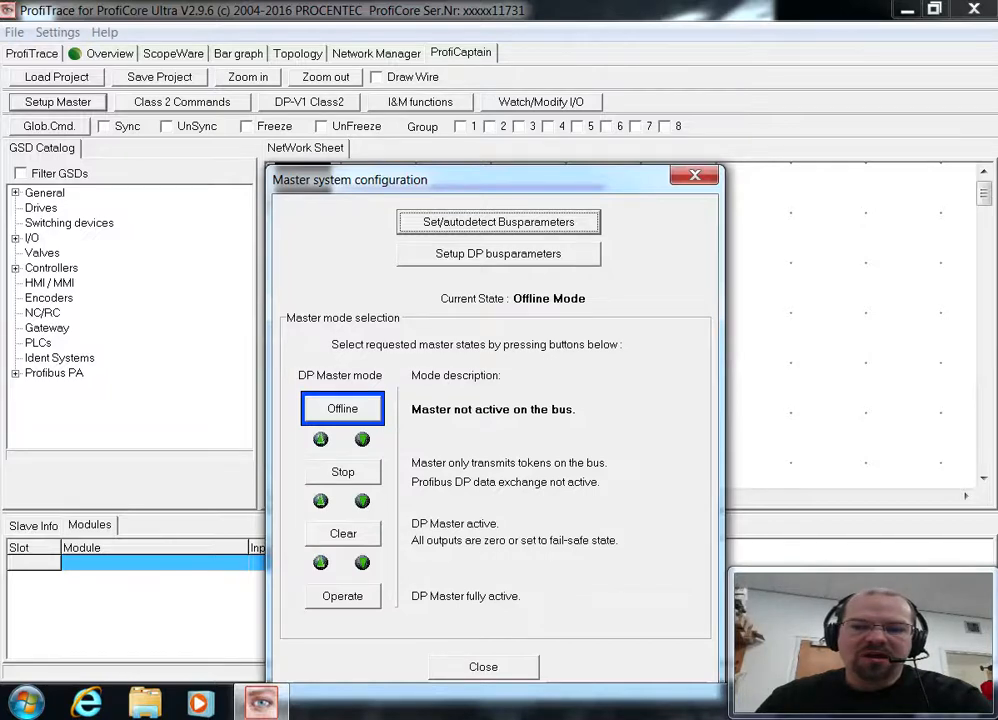
drag(595, 173, 773, 59)
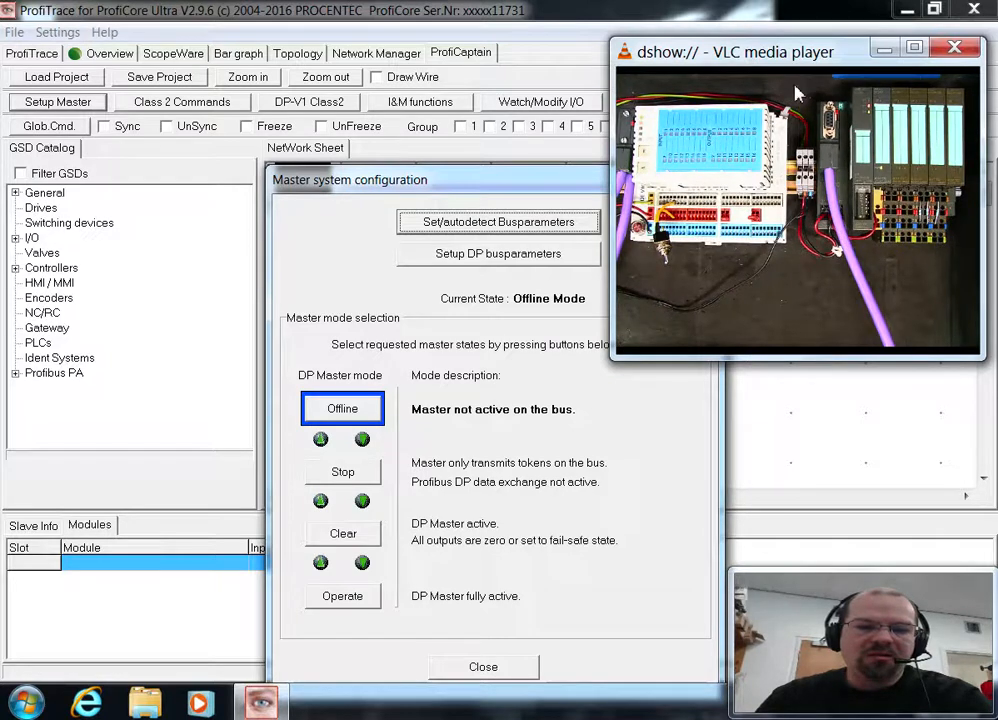
drag(797, 60, 997, 42)
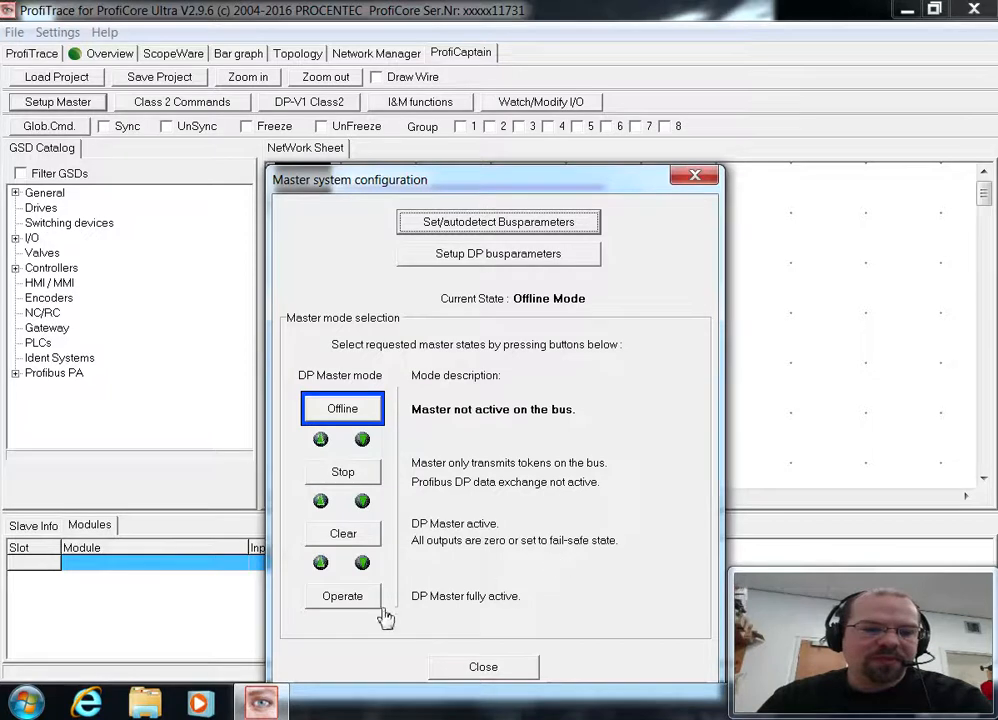
click(339, 604)
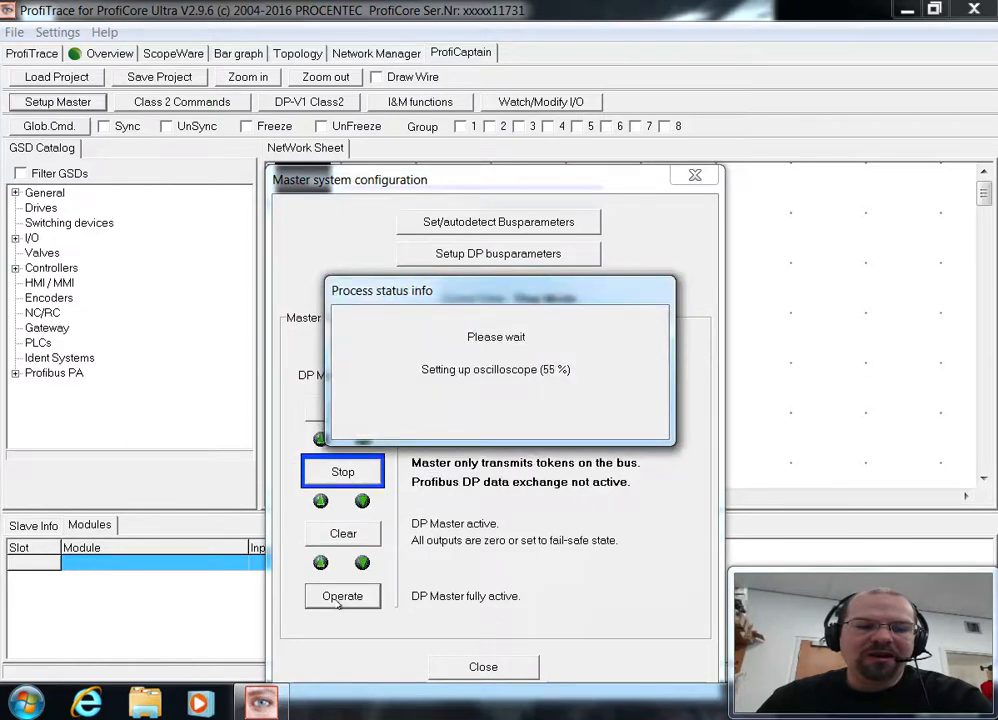
click(340, 600)
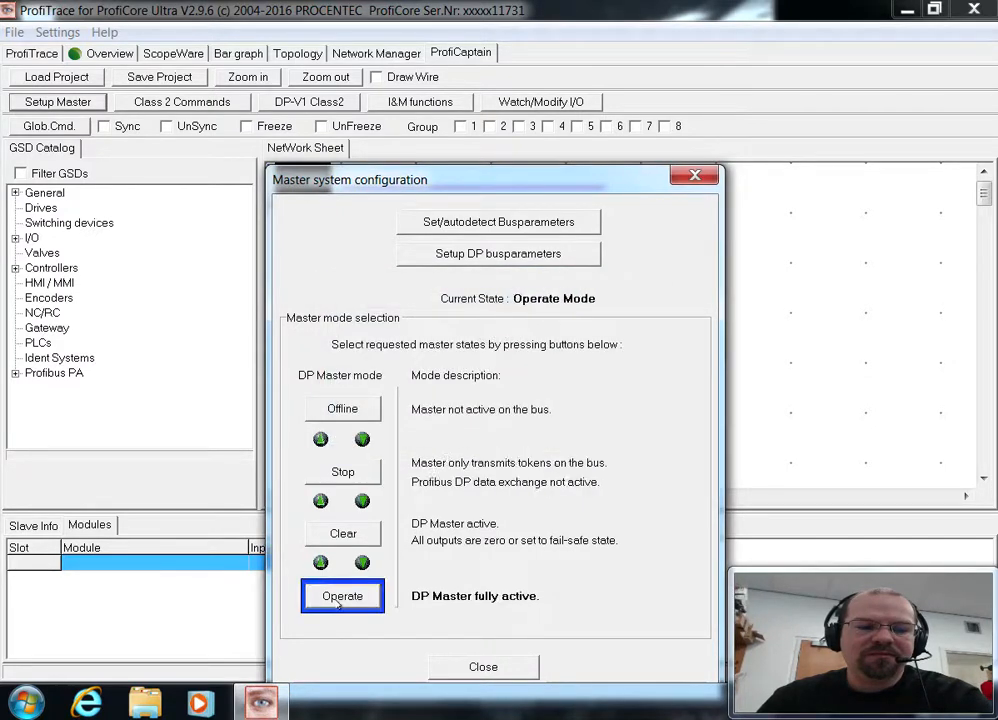
click(502, 664)
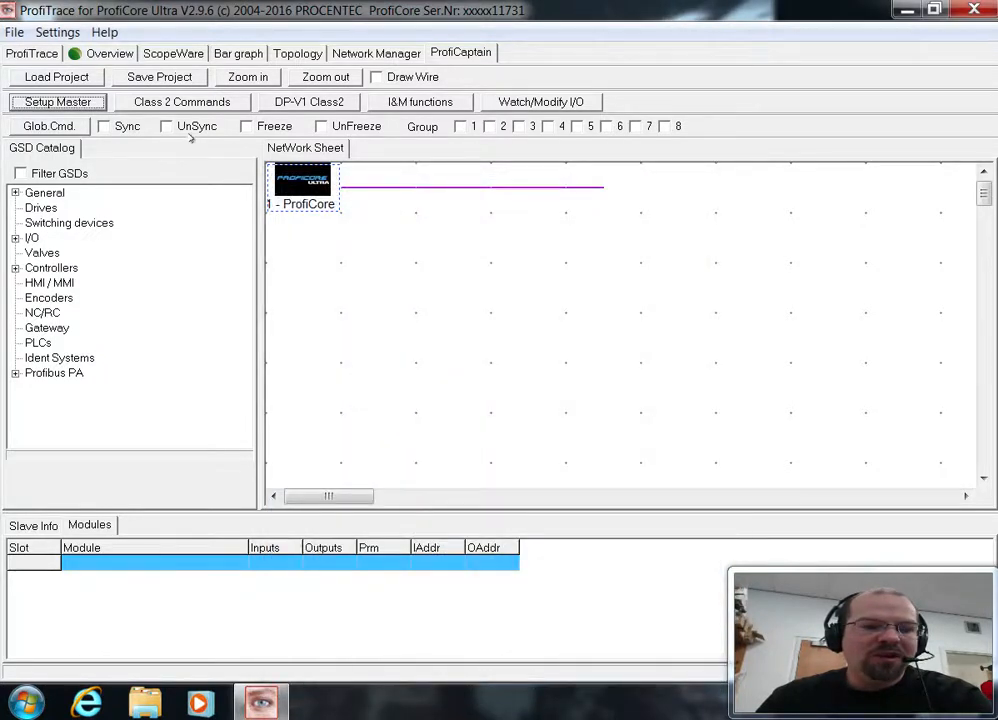
Step: Run a Class 2 network scan to identify the stations on the bus
click(208, 104)
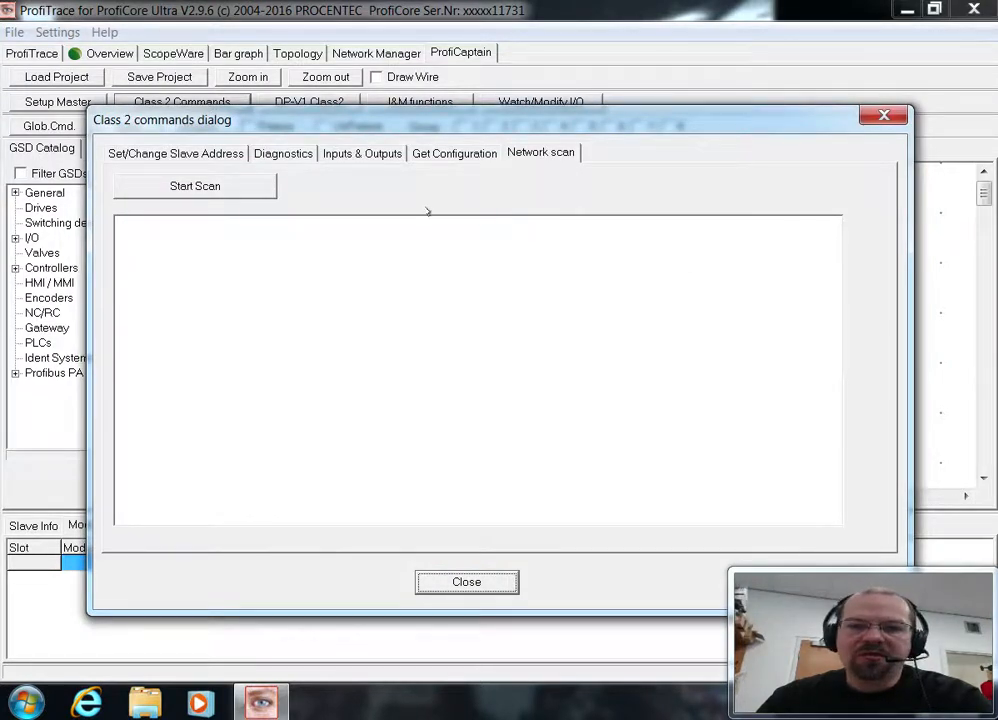
click(235, 196)
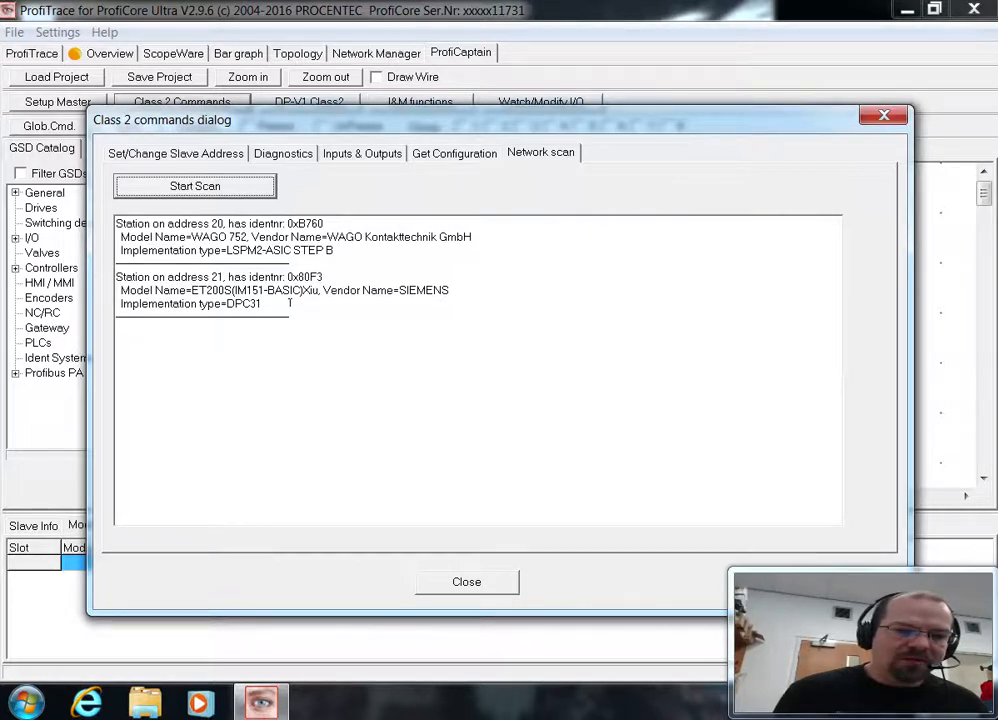
click(487, 583)
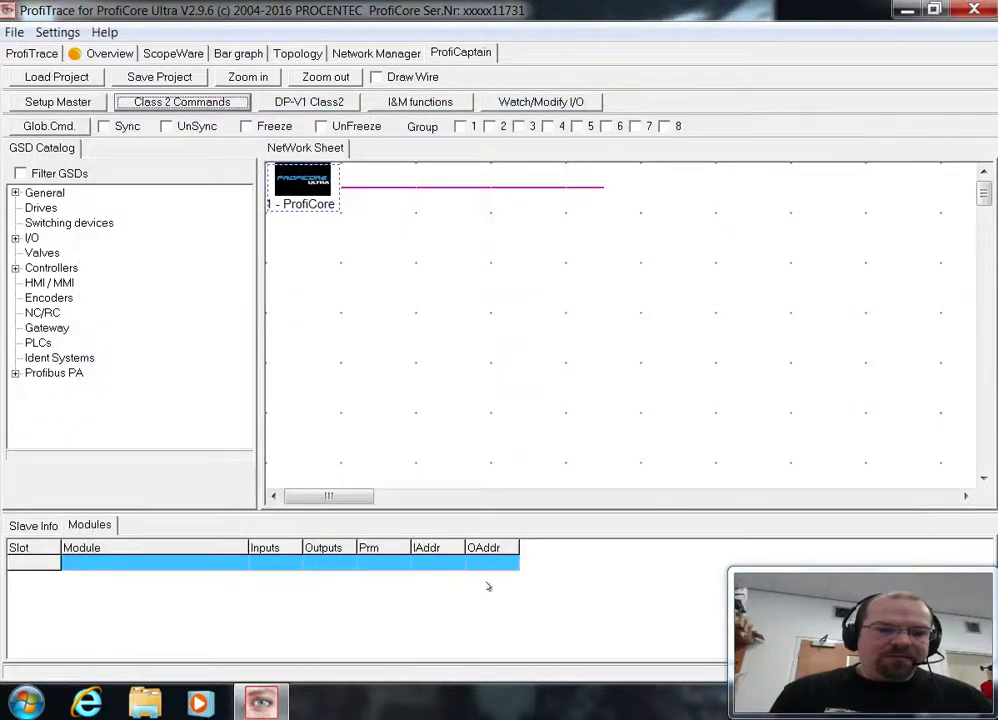
Step: Filter the GSD catalog by ident number b760 and place the WAGO 752 slave on the network sheet below the ProfiCore
click(20, 174)
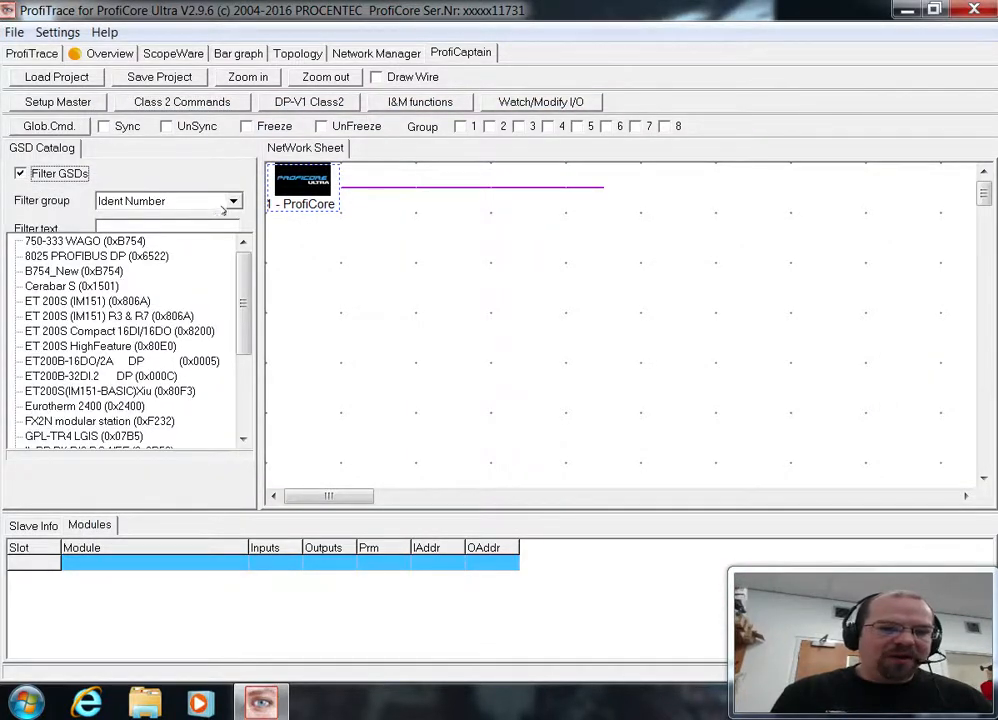
click(233, 202)
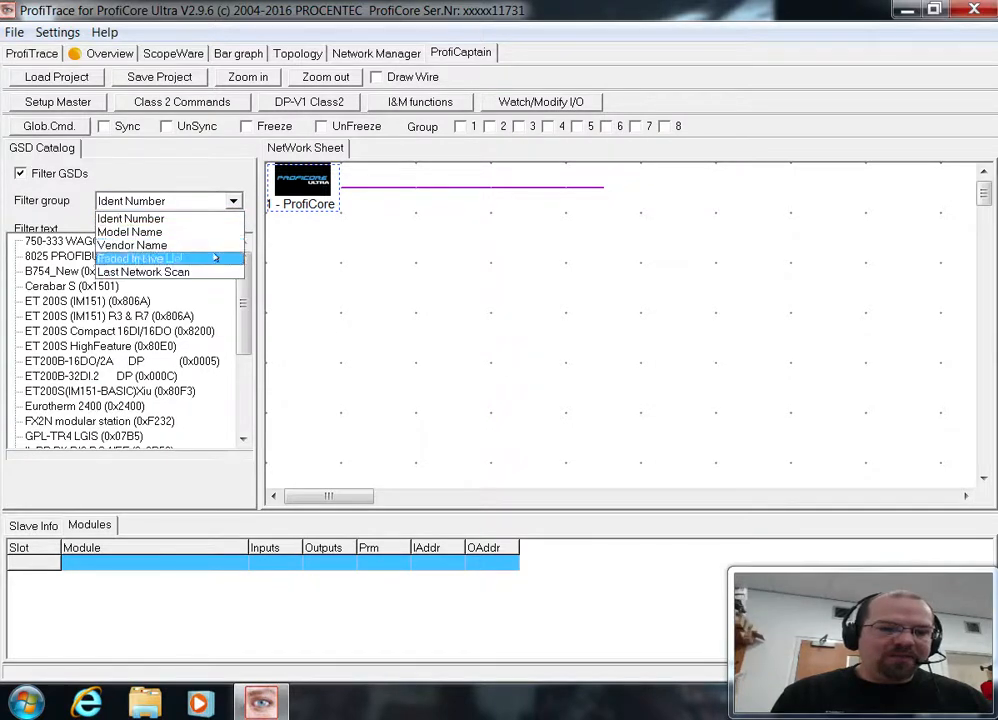
click(214, 220)
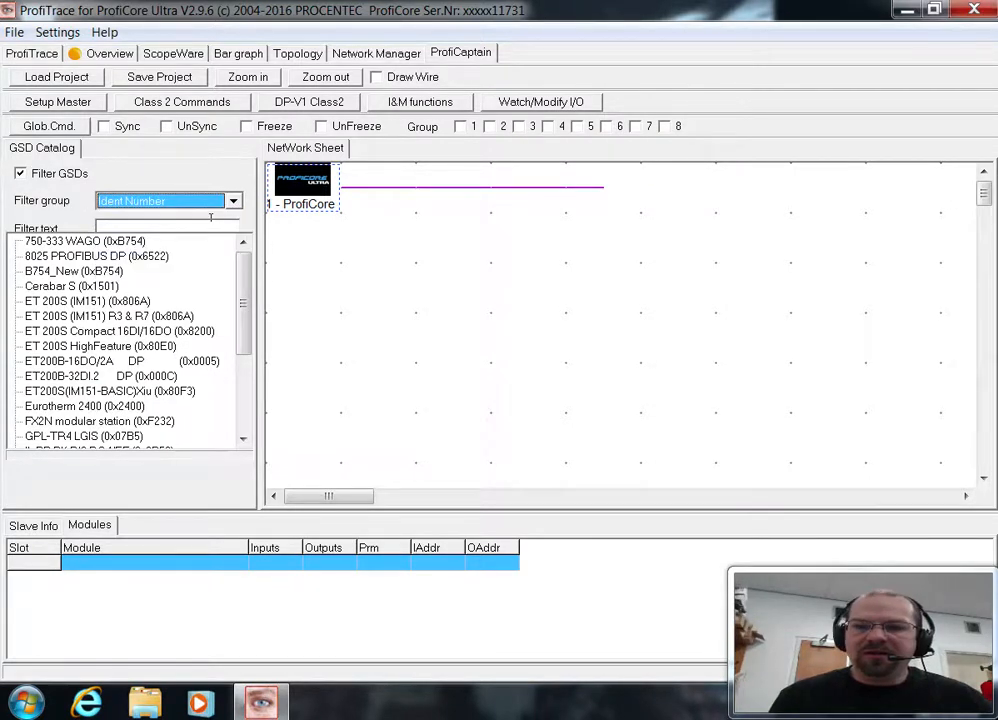
click(177, 221)
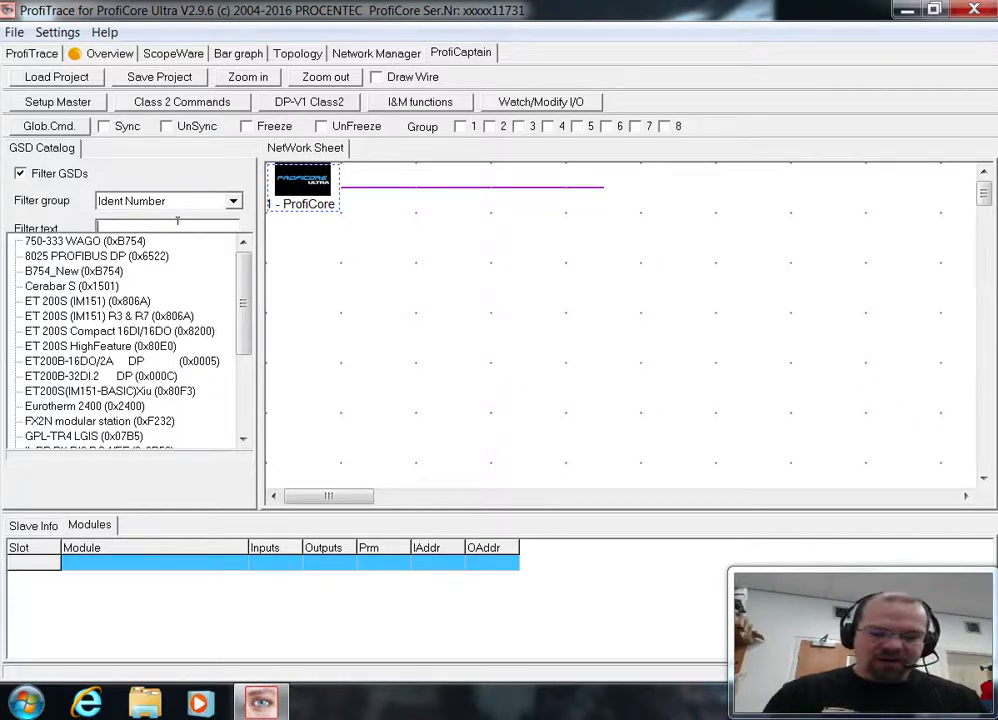
text(b7)
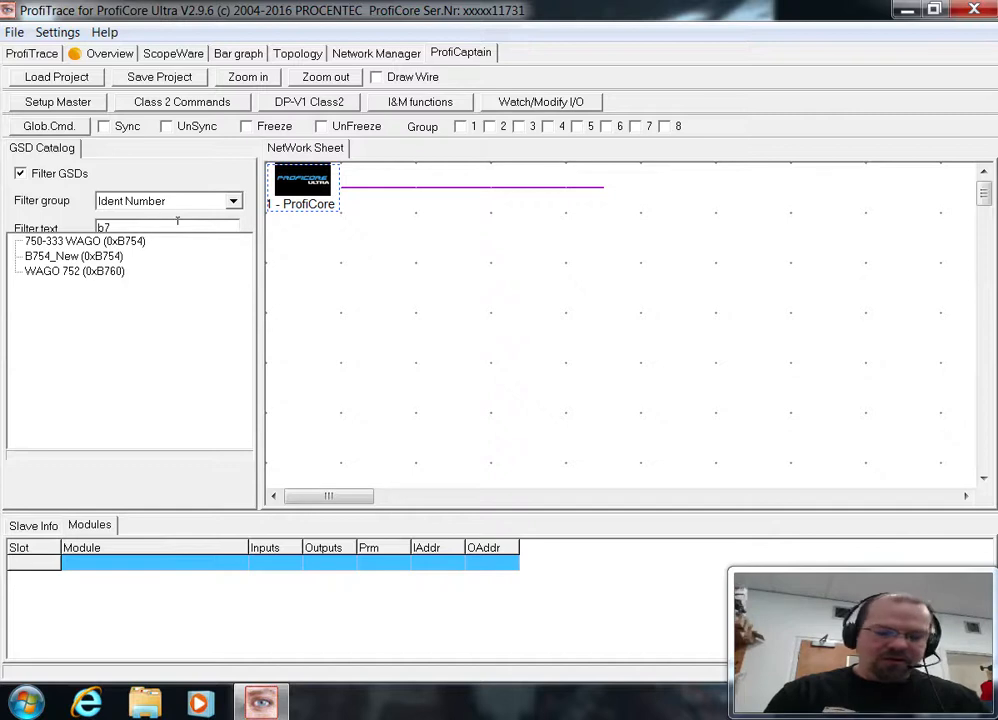
text(60)
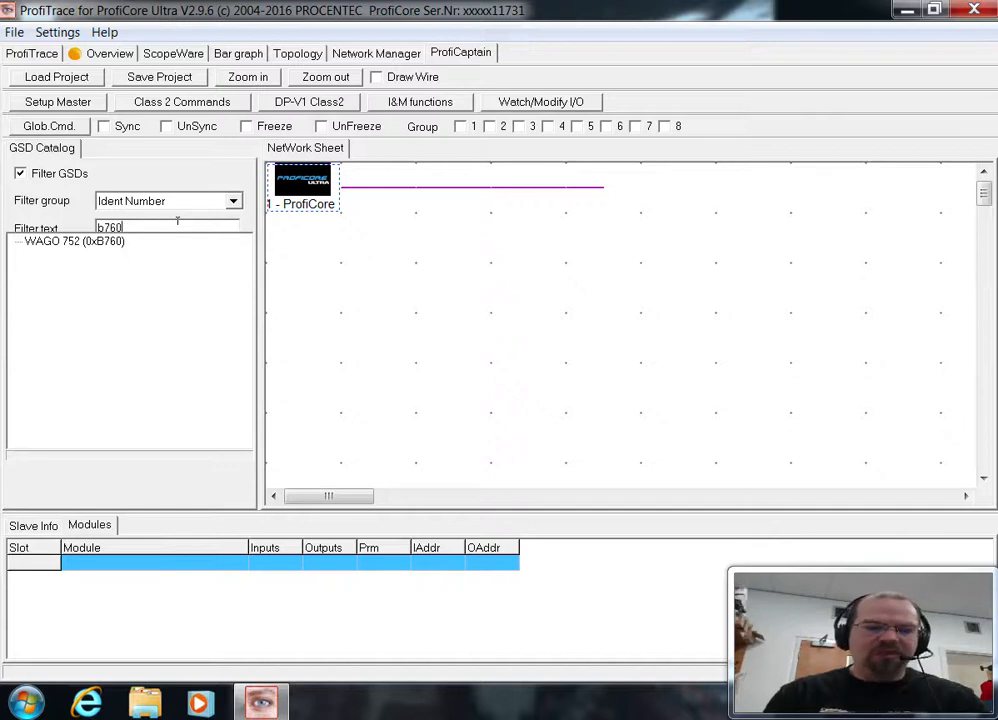
click(93, 244)
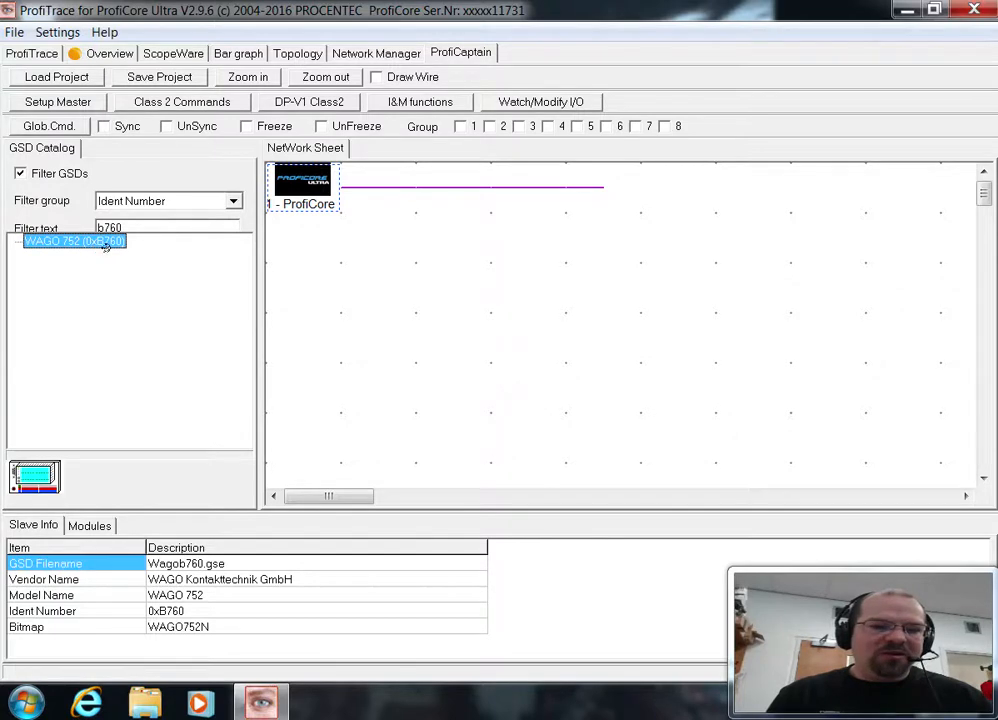
drag(93, 247, 398, 254)
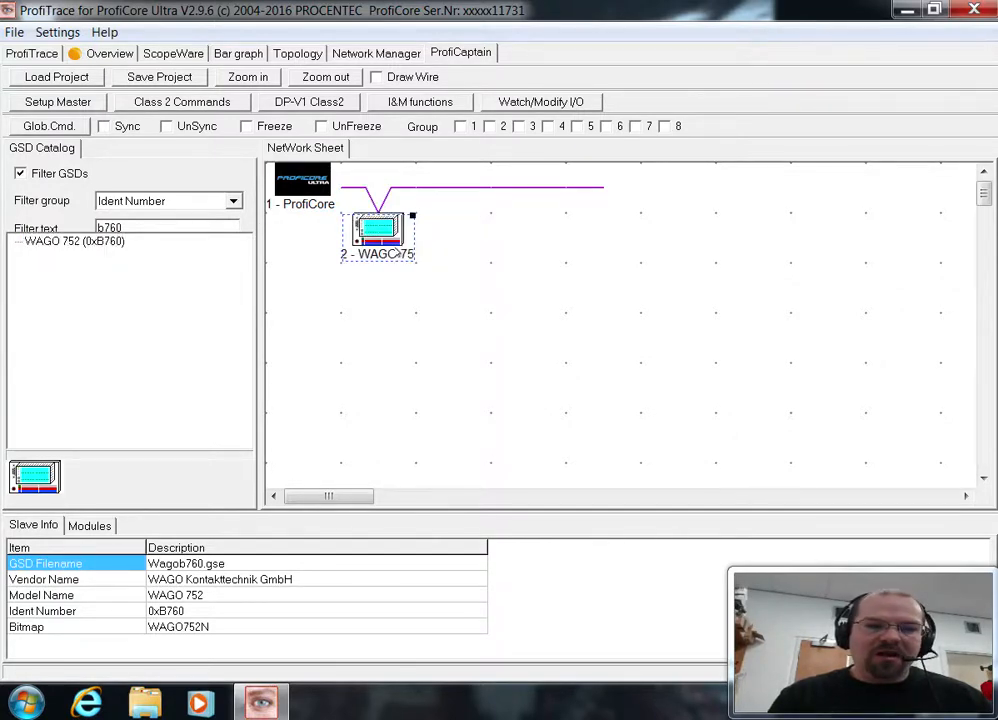
Step: Set the WAGO 752 slave's address to 20 and make it active
double_click(393, 236)
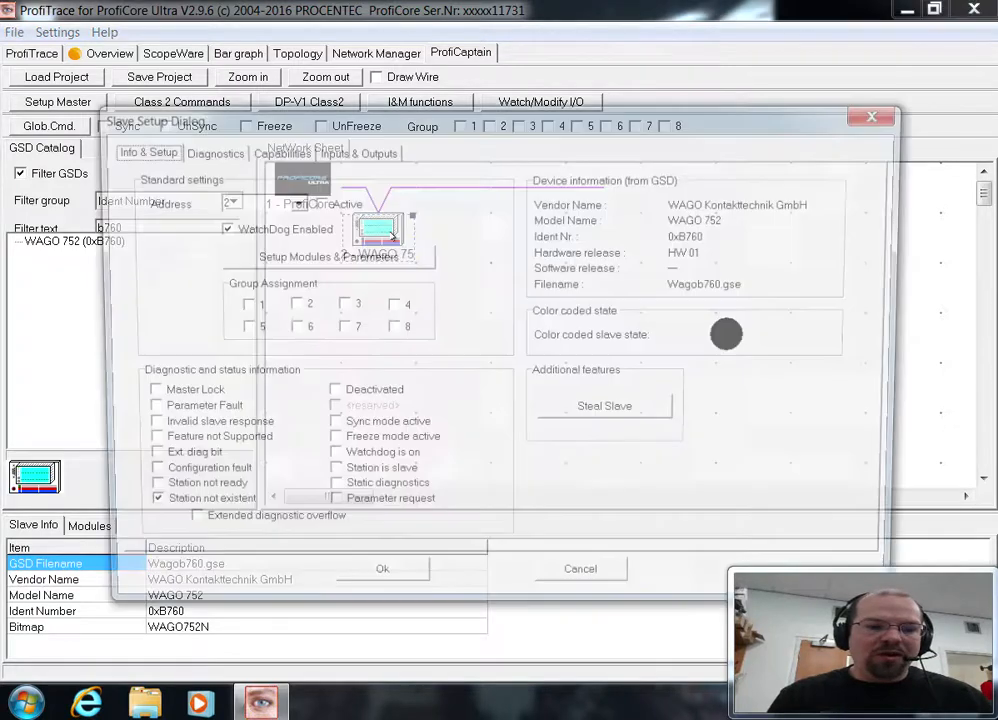
double_click(258, 201)
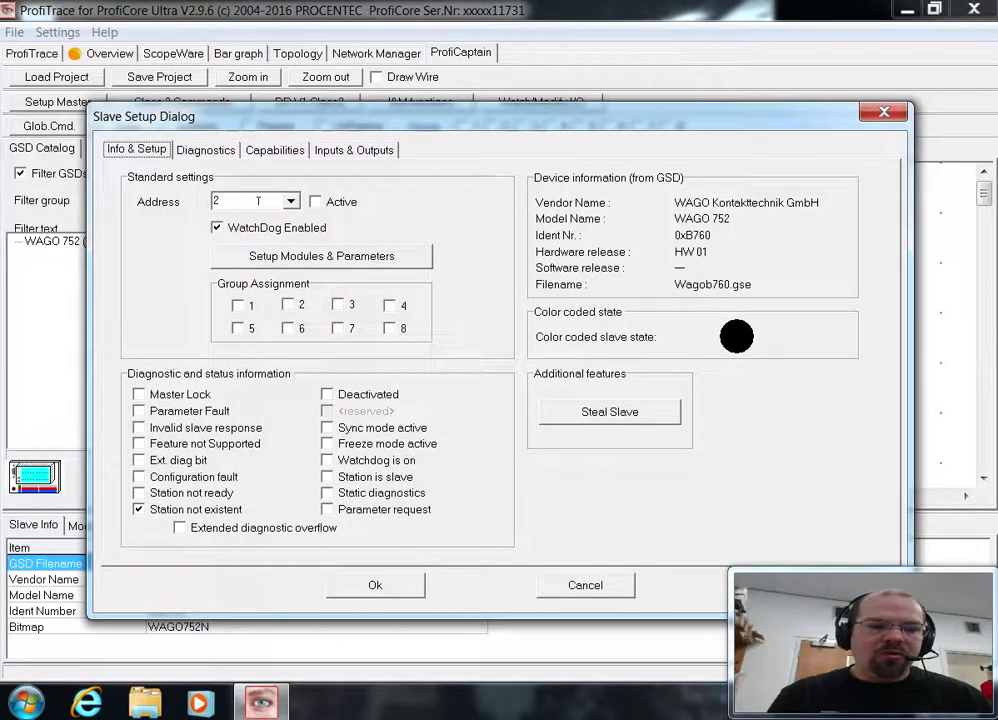
text(20)
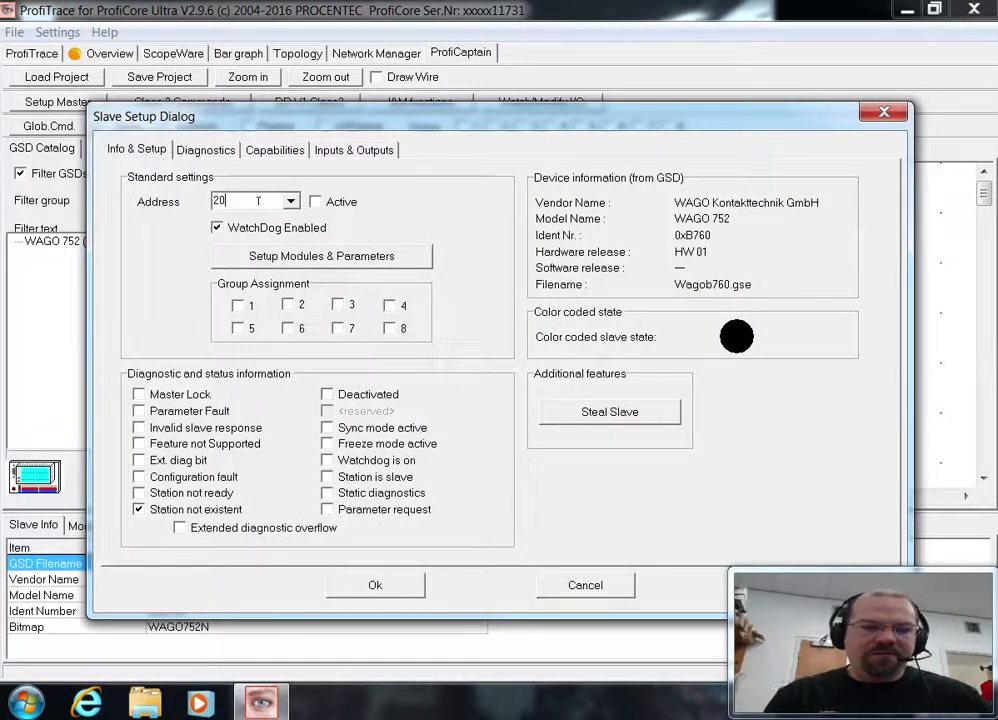
click(315, 202)
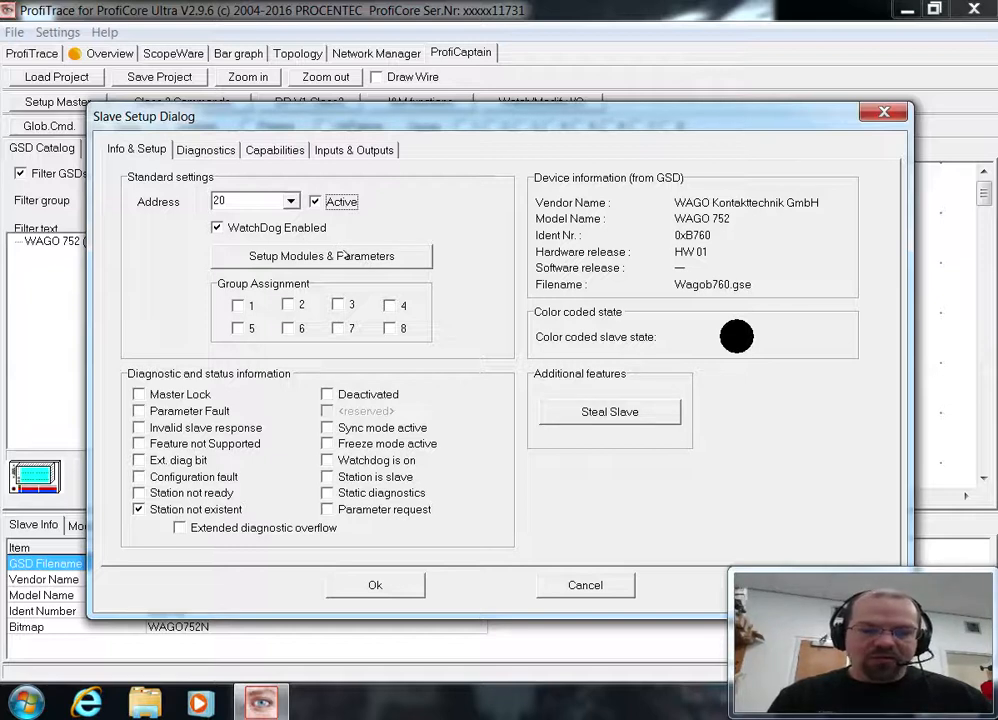
Step: Add the 752-323 module to the WAGO slave's configuration and accept the slave setup
click(343, 256)
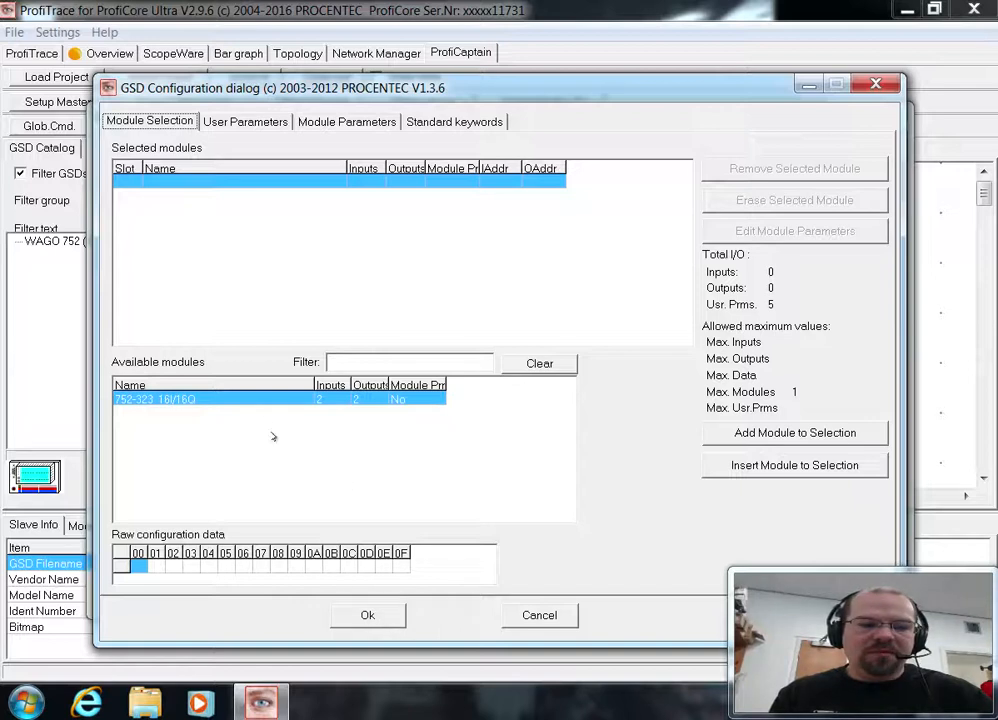
double_click(256, 400)
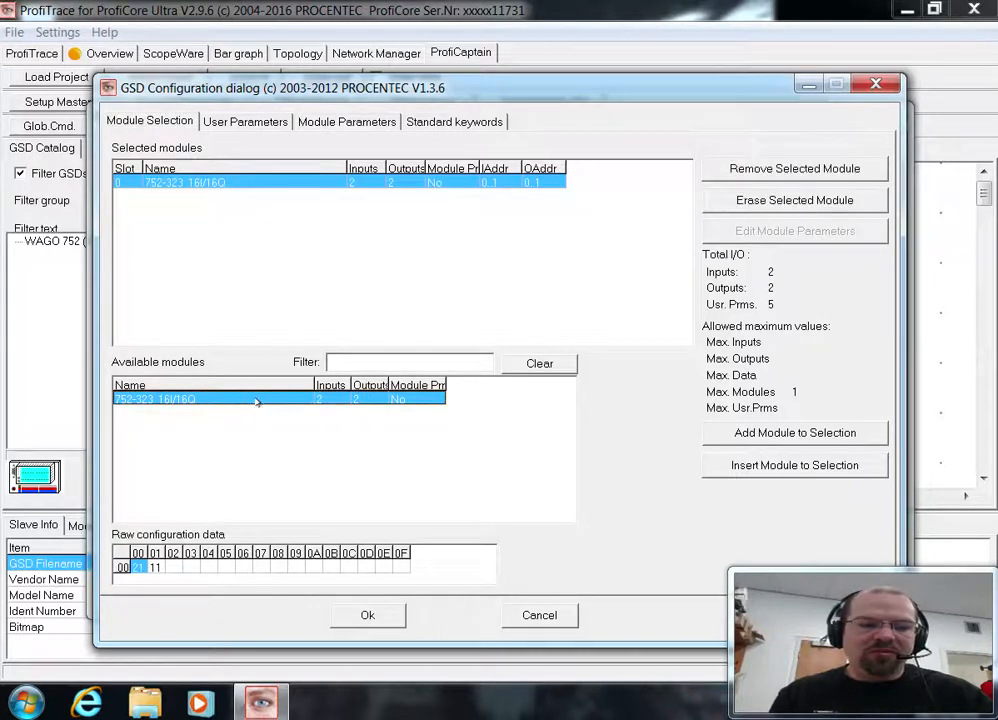
click(366, 618)
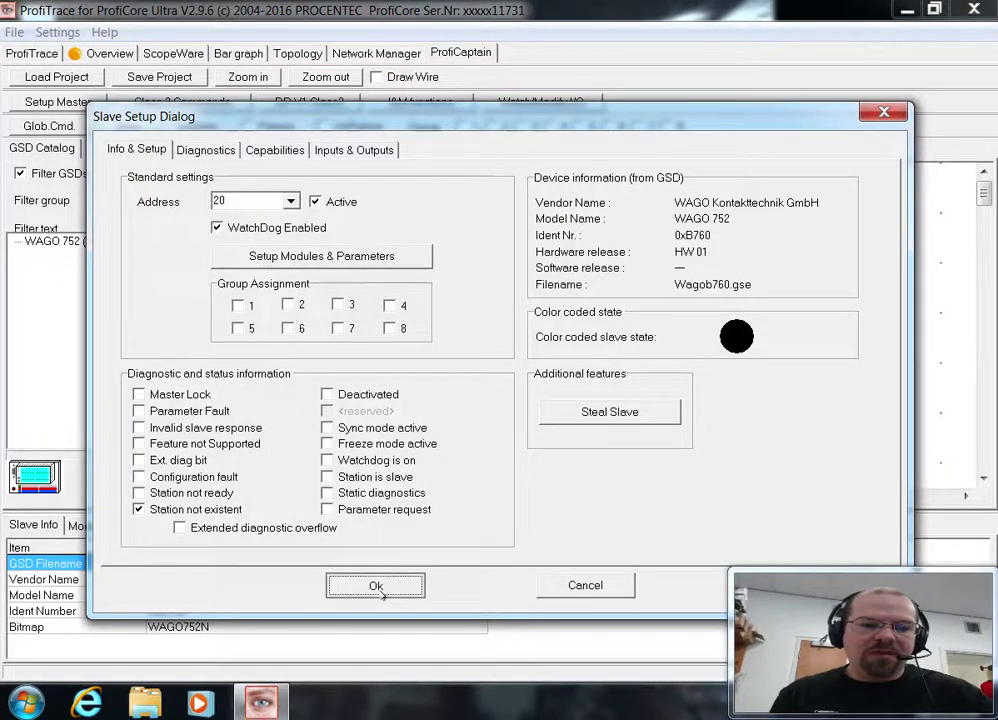
click(376, 586)
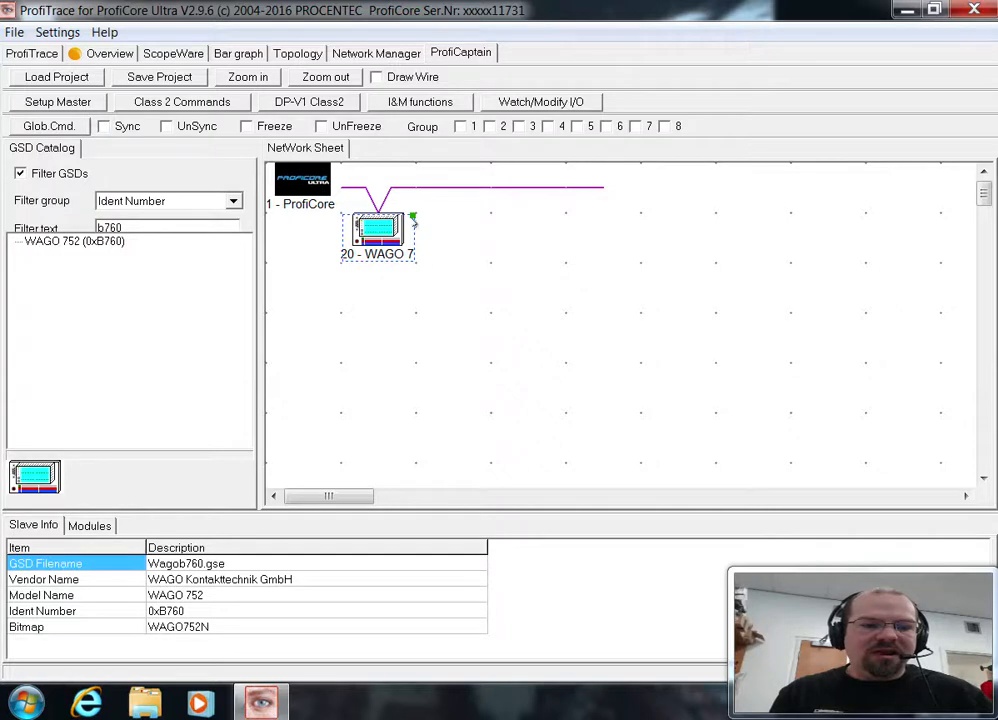
Step: Check the configured station in the live list, and bring the hardware camera view over the ProfiCaptain network sheet
click(33, 53)
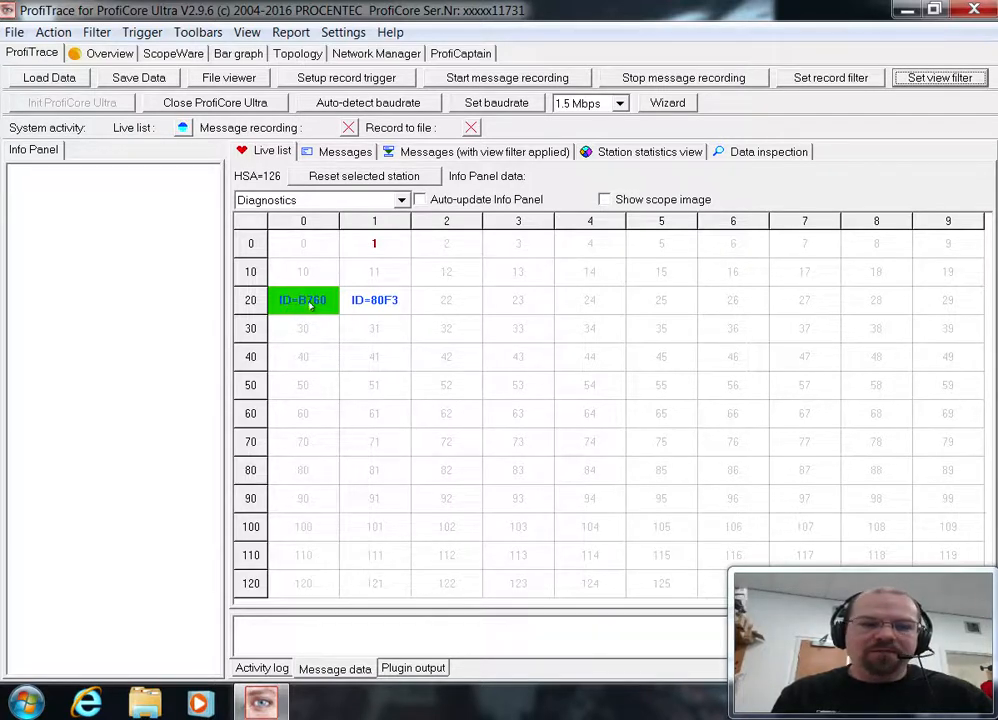
click(464, 54)
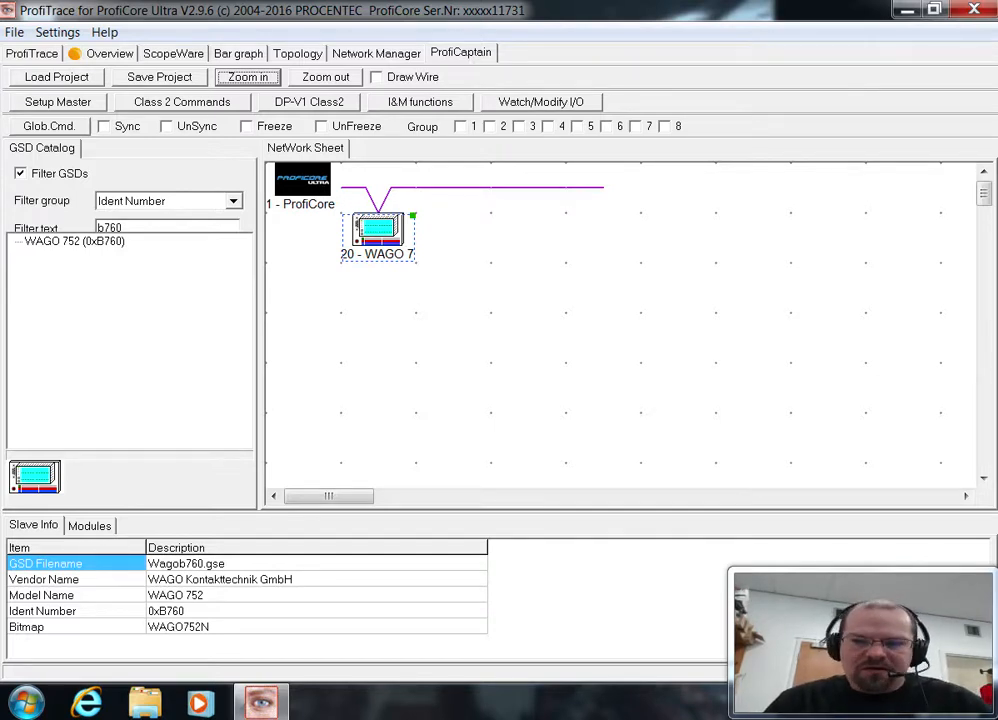
drag(997, 82, 783, 80)
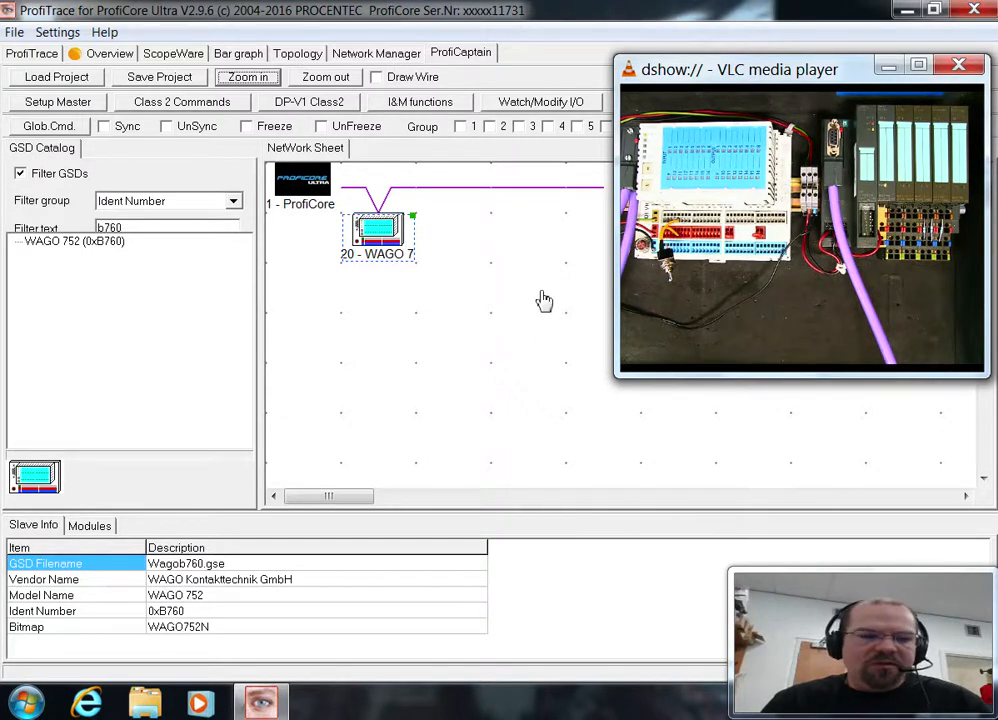
Step: Filter the GSD catalog by ident number 80f3 and place the ET200S(IM151-BASIC) slave on the network sheet beside the WAGO slave
click(187, 229)
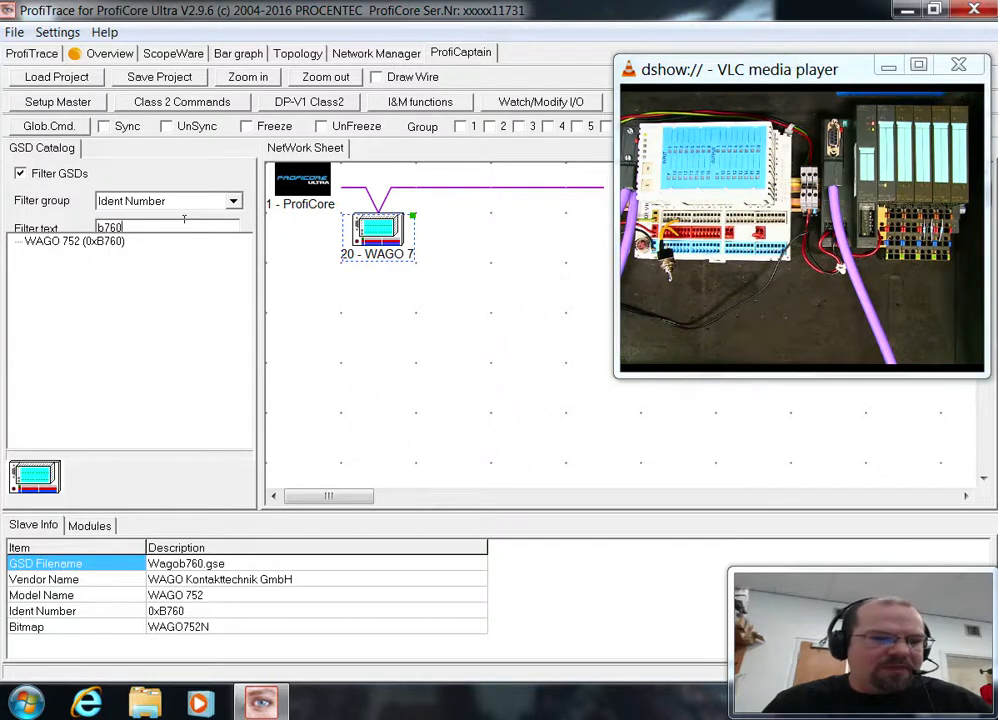
key(BackSpace)
key(BackSpace)
key(BackSpace)
key(BackSpace)
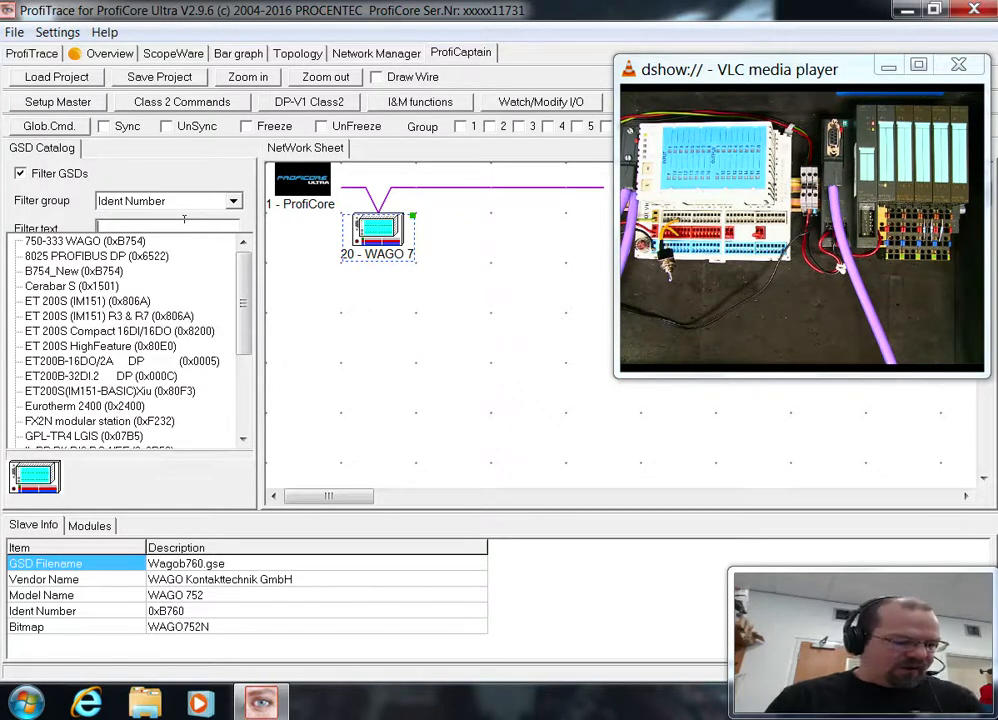
text(80f)
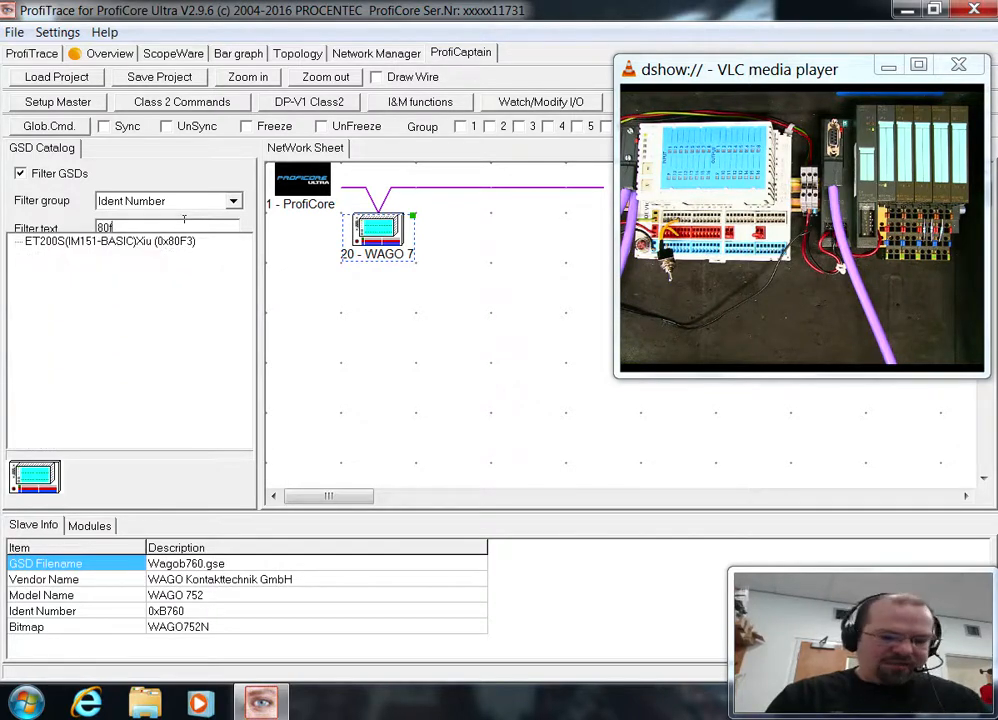
text(3)
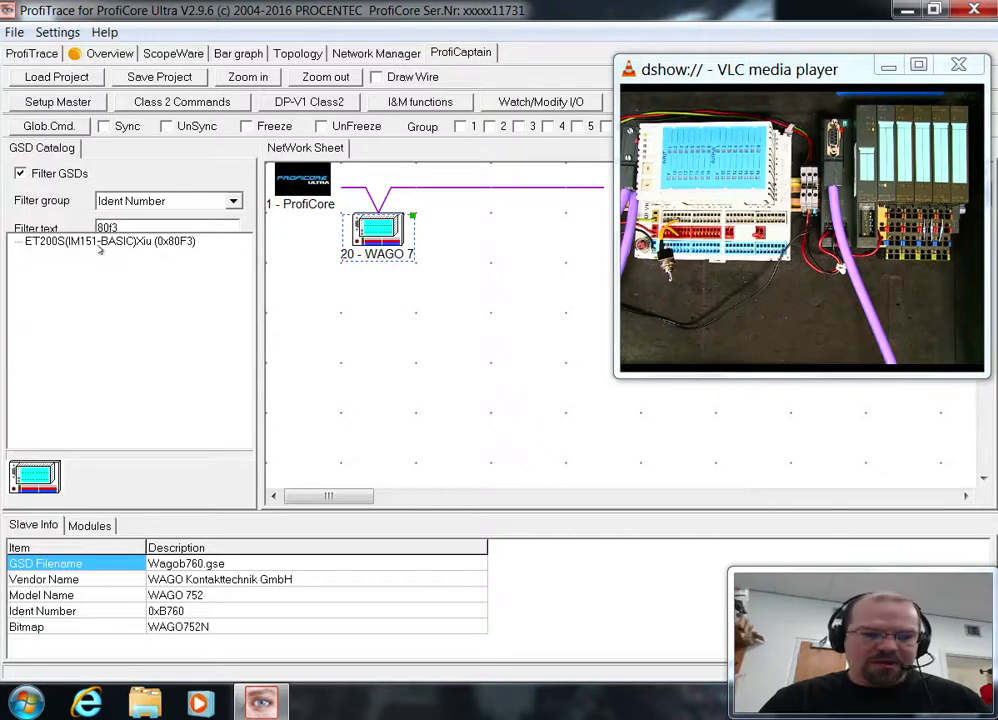
drag(100, 243, 467, 251)
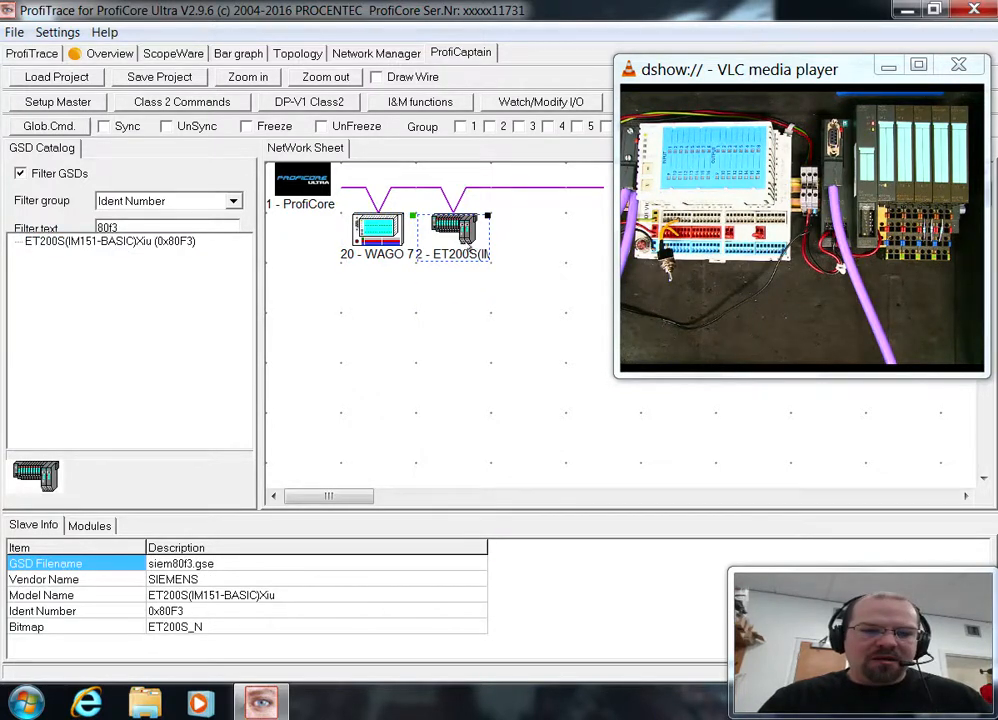
Step: Set the ET200S slave's address to 21 and make it active
double_click(470, 238)
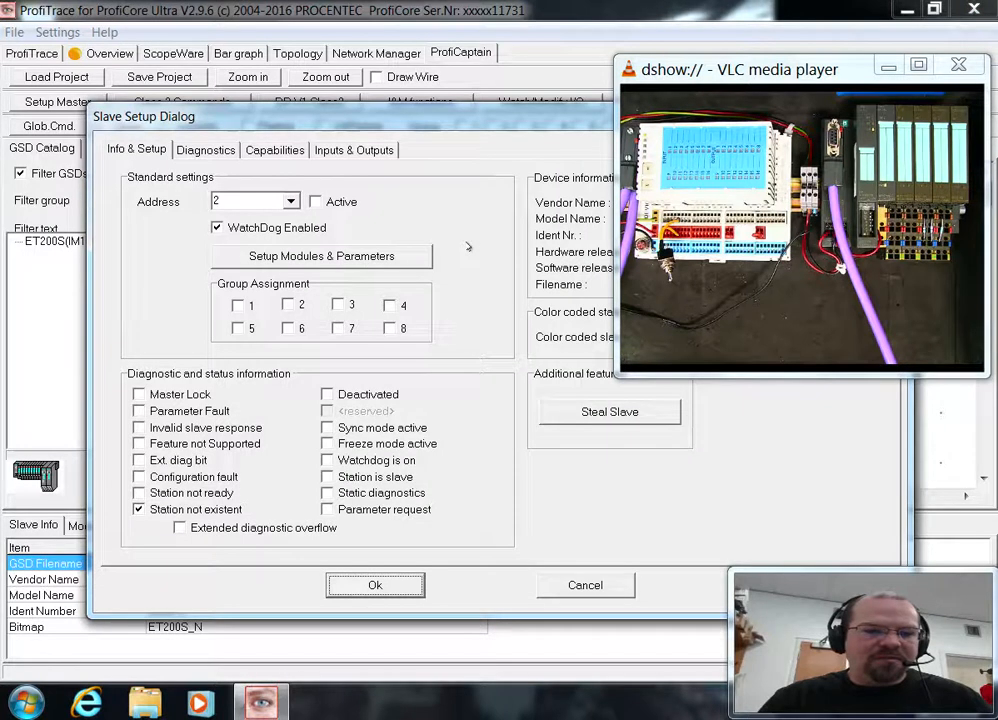
click(252, 201)
text(1)
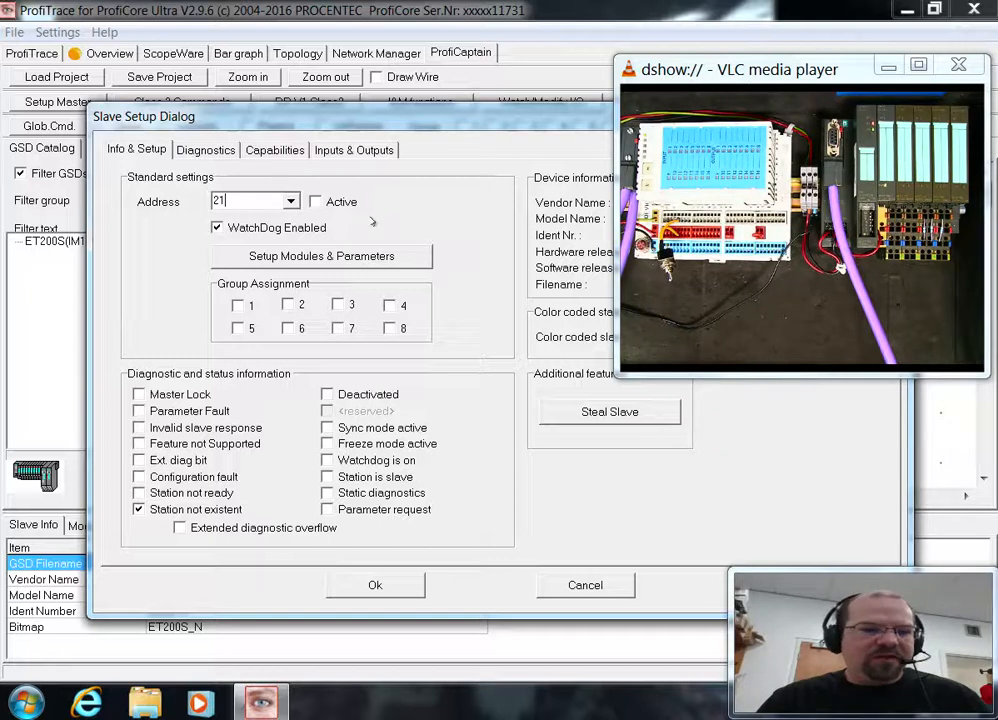
click(316, 202)
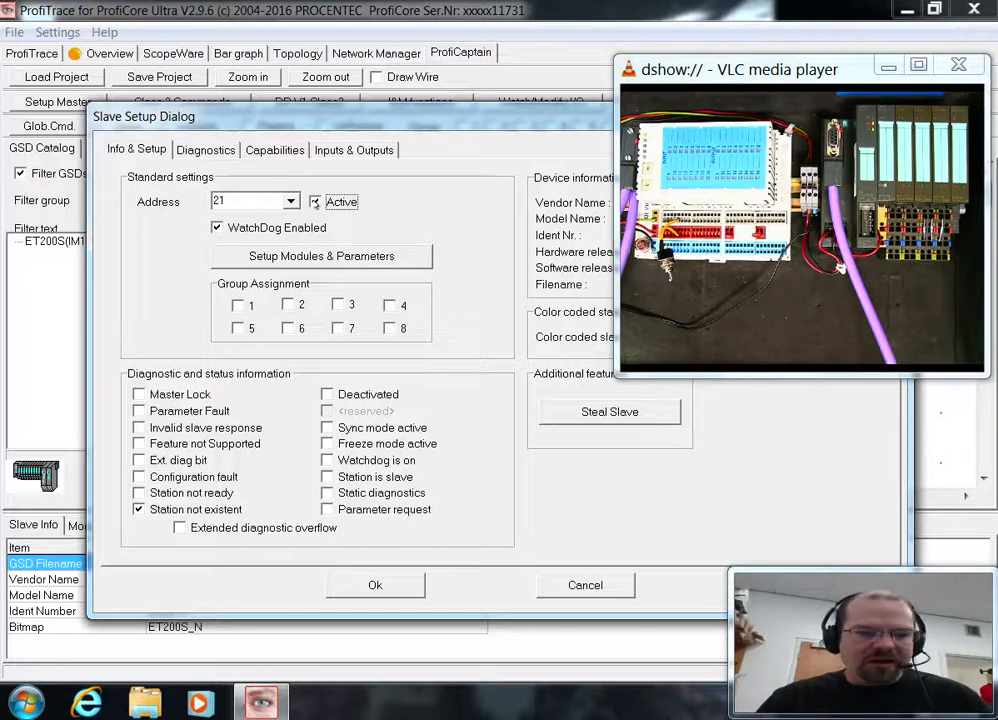
Step: Filter the ET200S slave's available modules by pm-e and add the 6ES7 138-4CA00-0AA0 PM-E DC24V power module to its configuration
click(338, 257)
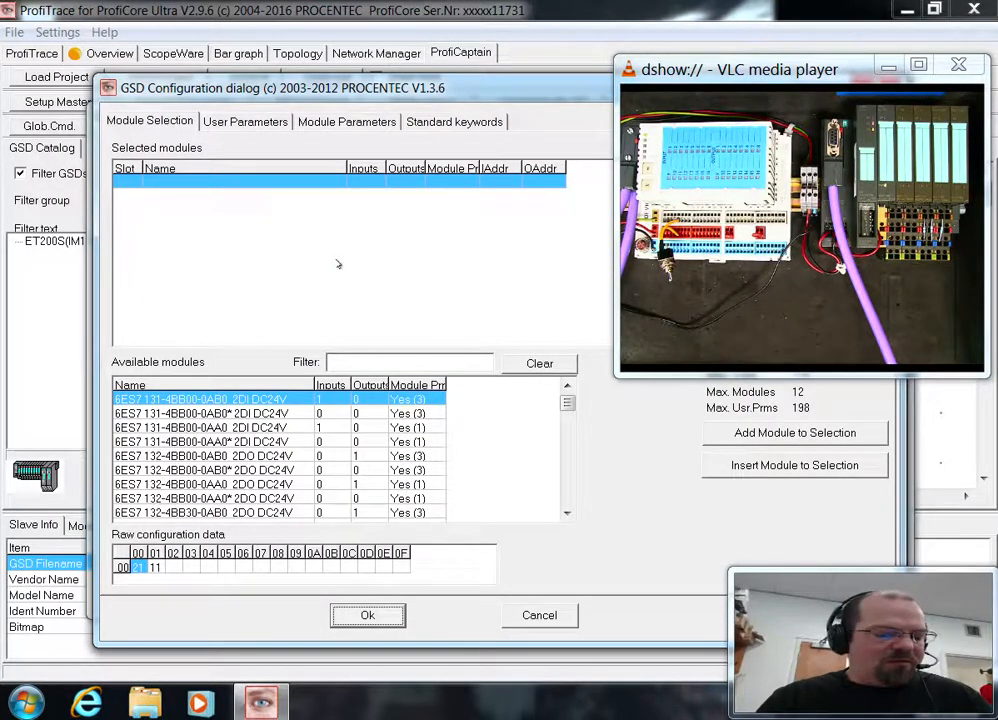
click(422, 360)
text(pm-e)
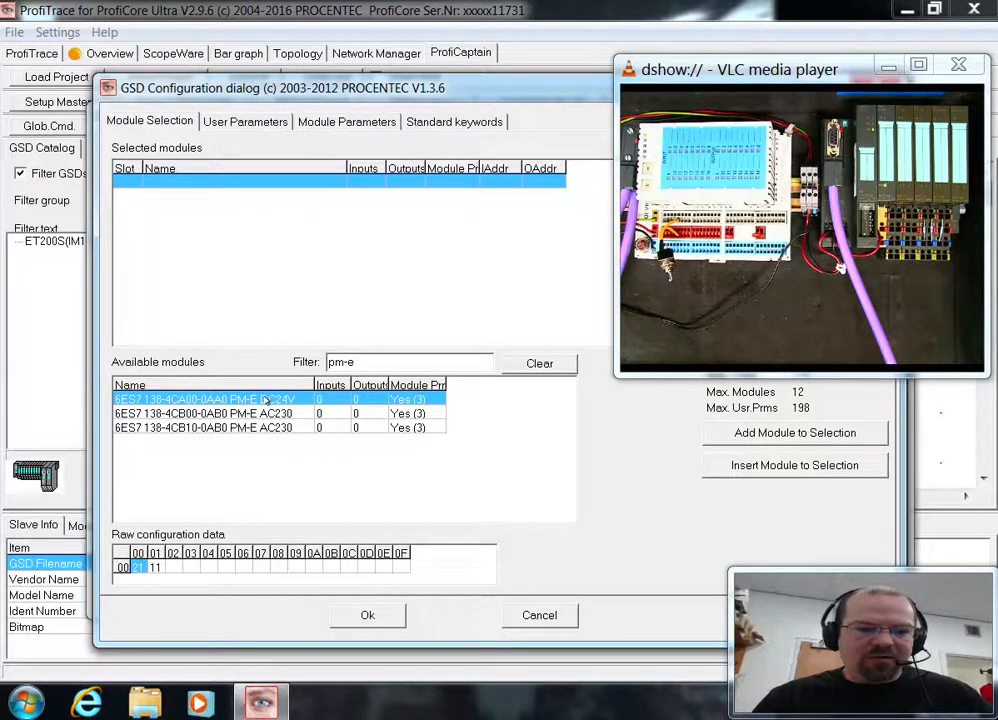
double_click(268, 400)
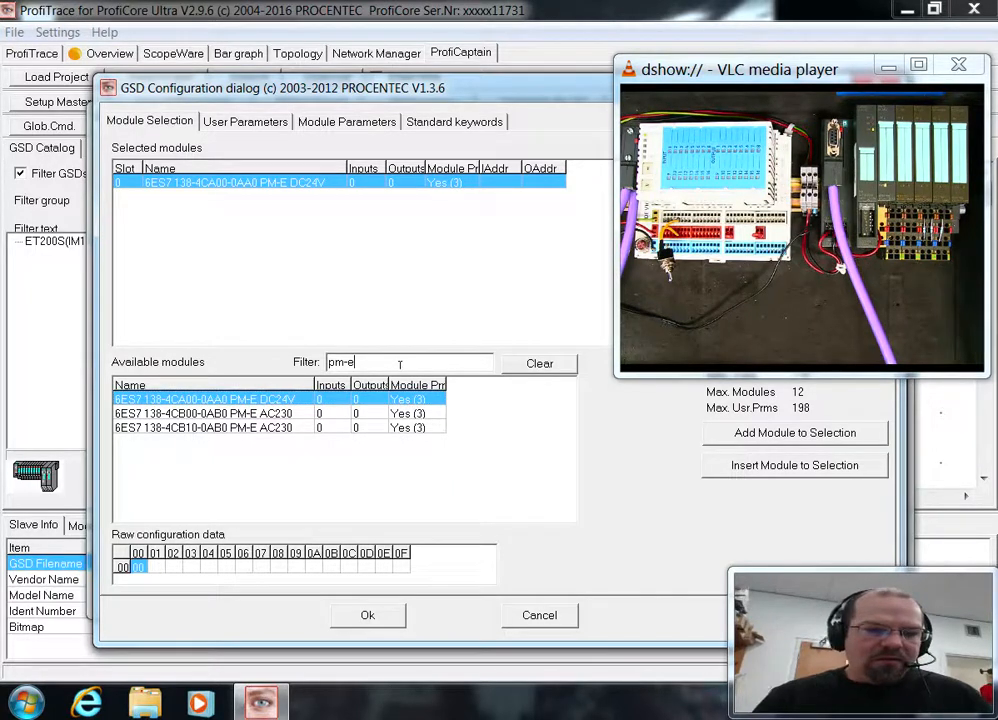
Step: Filter the available modules by 2di and add the 6ES7 131-4BB00-0AB0 2DI DC24V module to slot 1
key(BackSpace)
key(BackSpace)
key(BackSpace)
key(BackSpace)
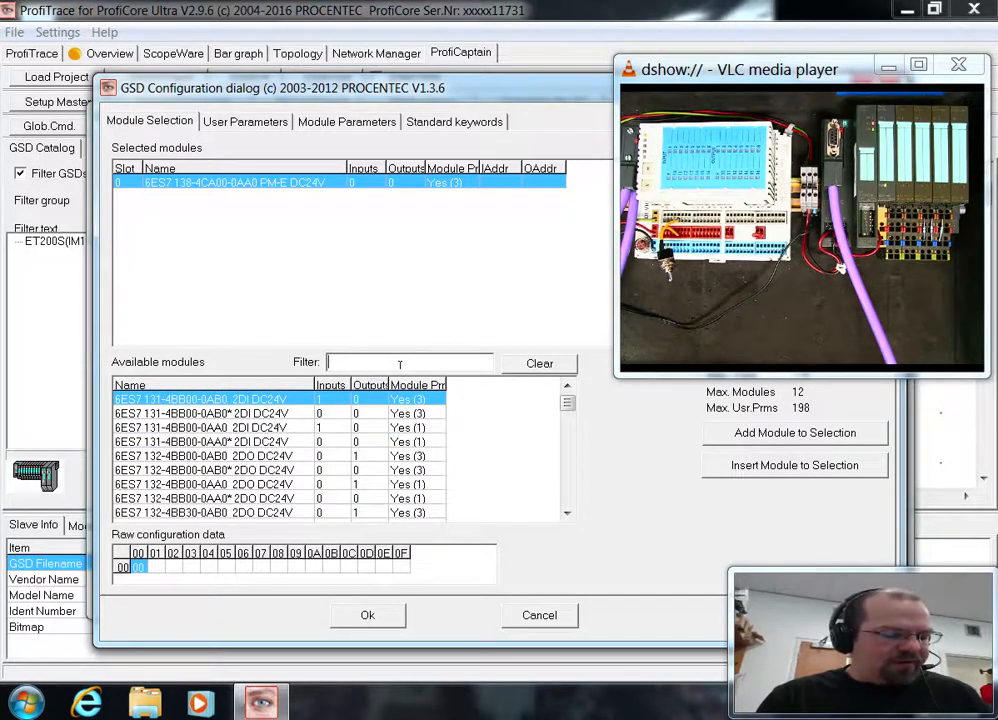
text(2di)
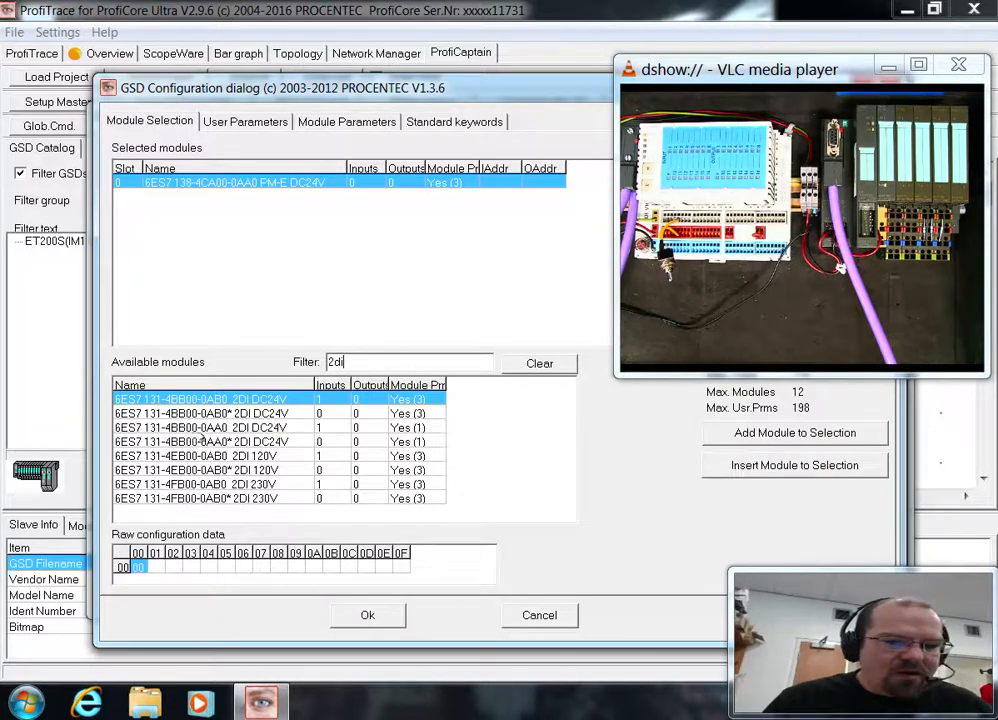
double_click(278, 399)
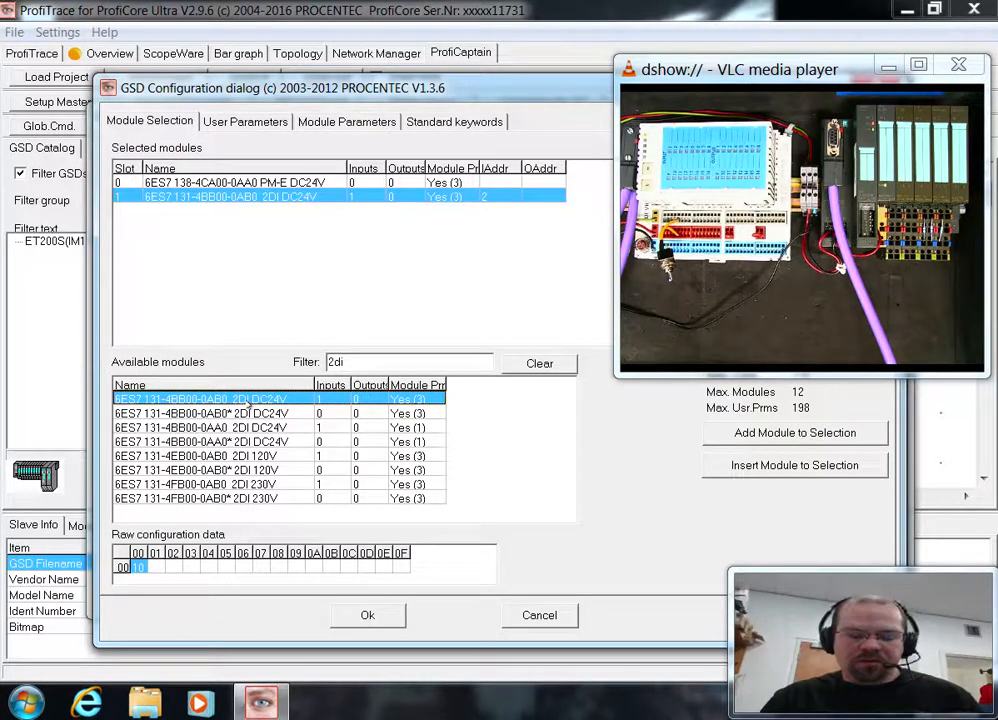
double_click(246, 403)
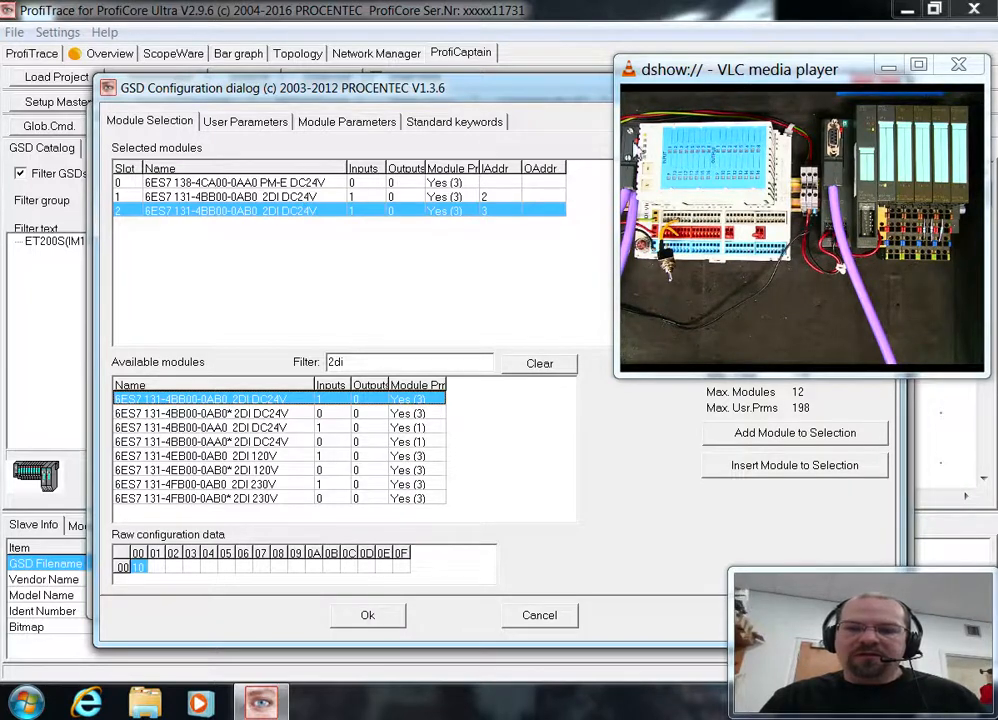
drag(700, 69, 757, 265)
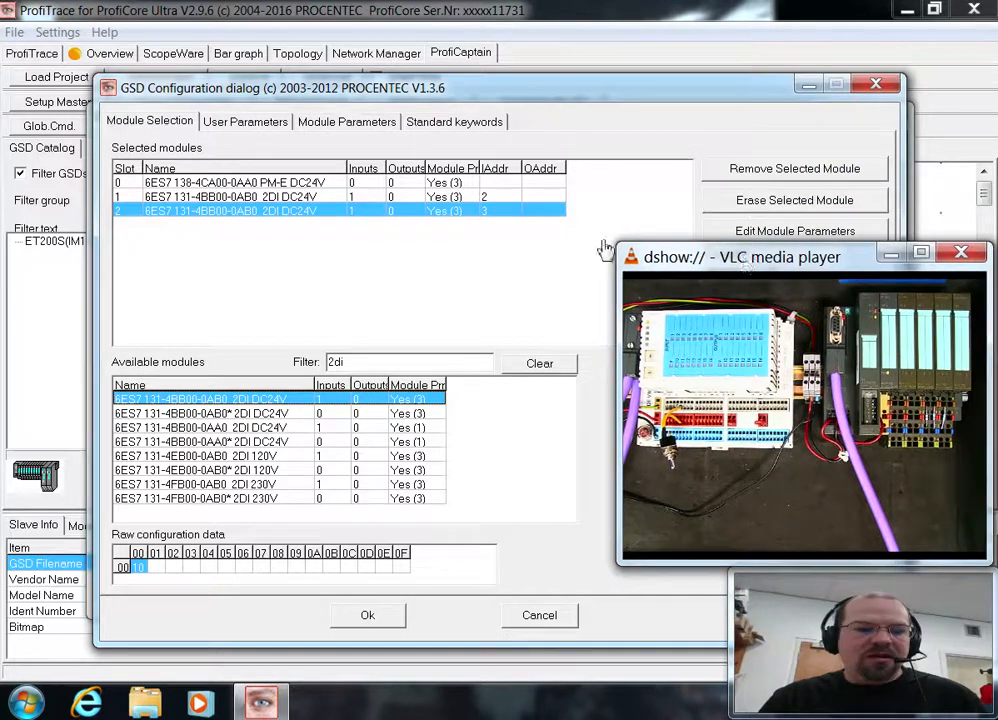
click(315, 213)
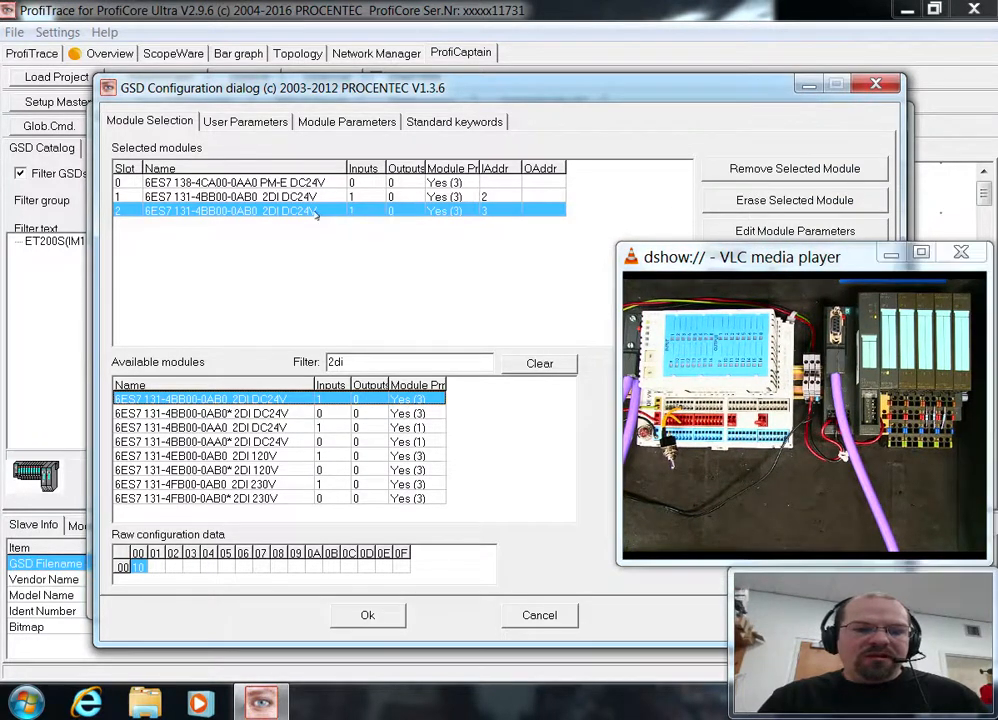
click(751, 201)
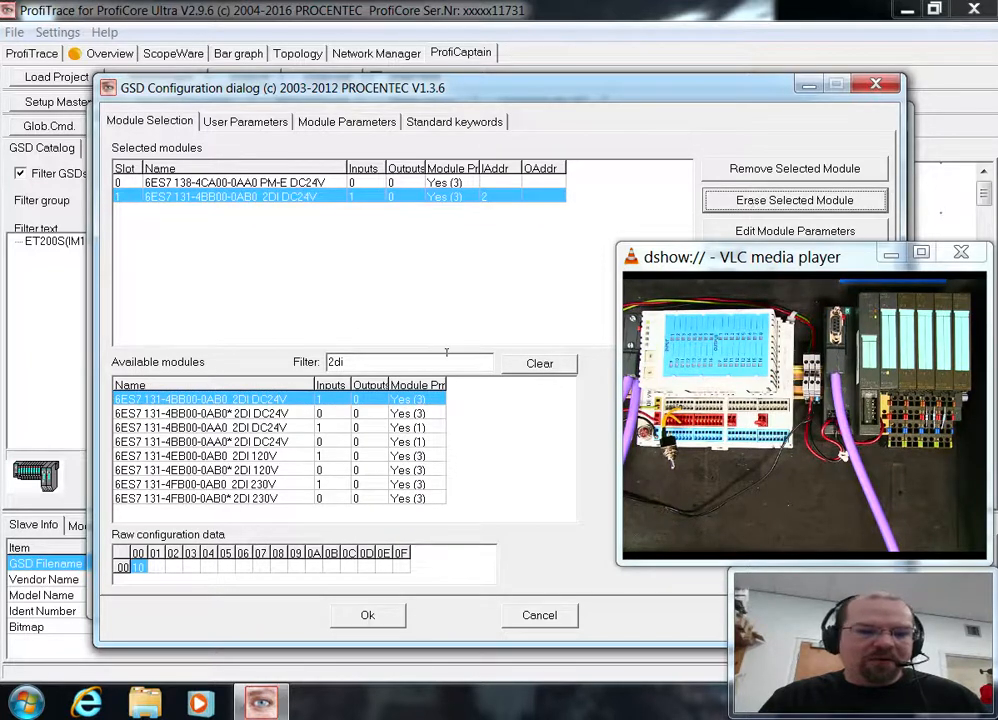
Step: Fill slots 2 to 4 with the 6ES7 131-4BB00-0AB0* 2DI, 6ES7 132-4BB30-0AB0 2DO and 6ES7 132-4BB30-0AB0* 2DO DC24V modules
double_click(251, 415)
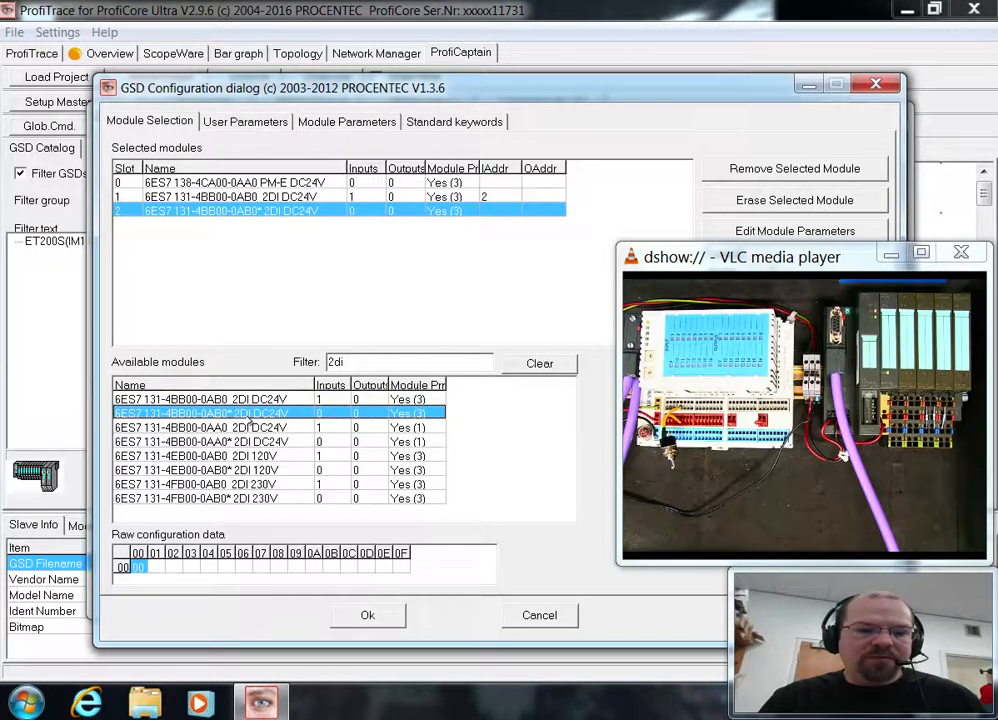
click(386, 358)
key(BackSpace)
text(0)
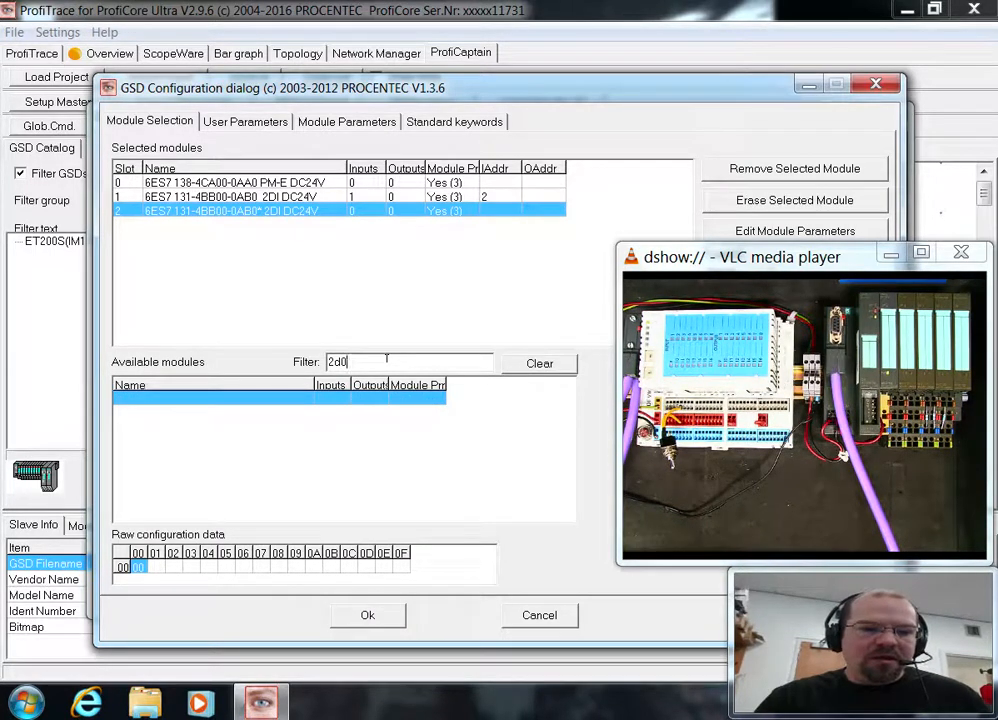
key(BackSpace)
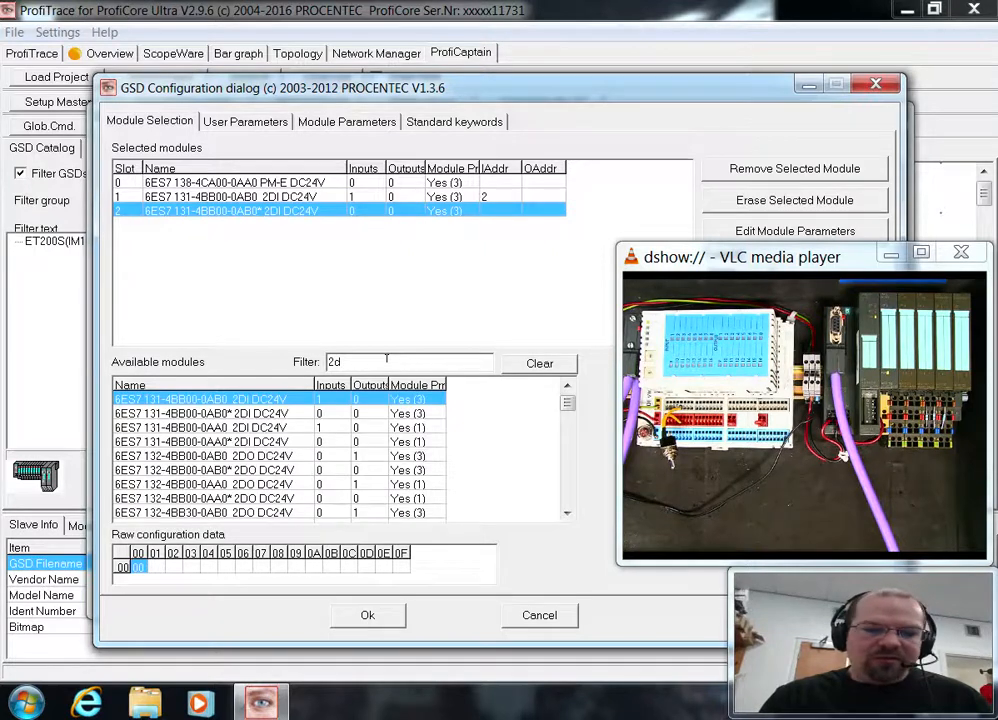
text(o)
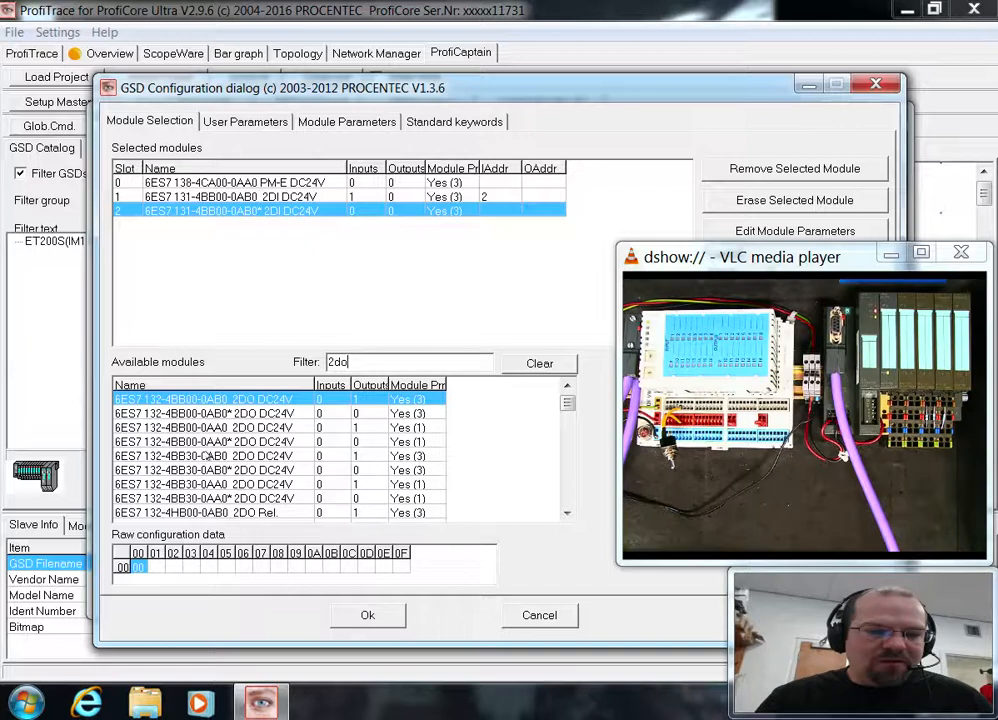
click(211, 456)
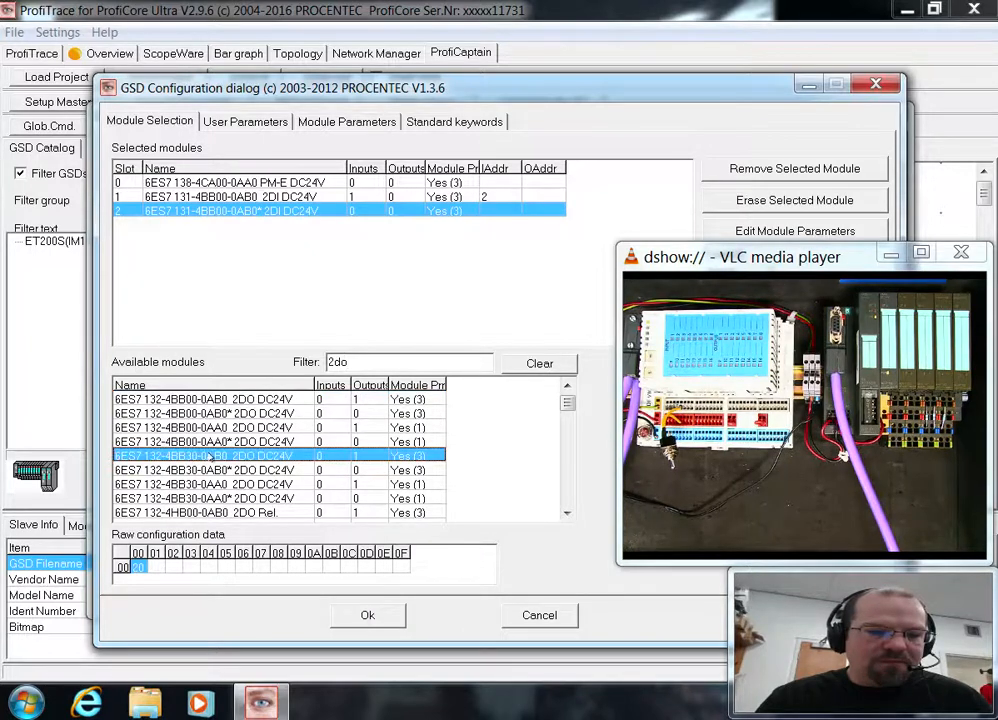
double_click(211, 456)
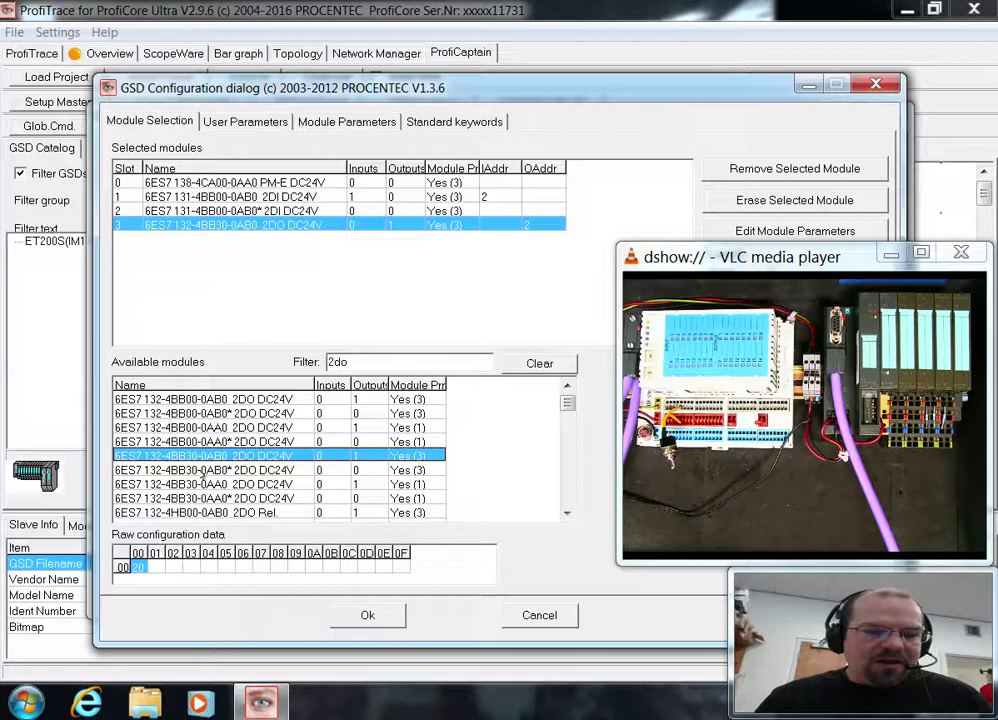
double_click(203, 471)
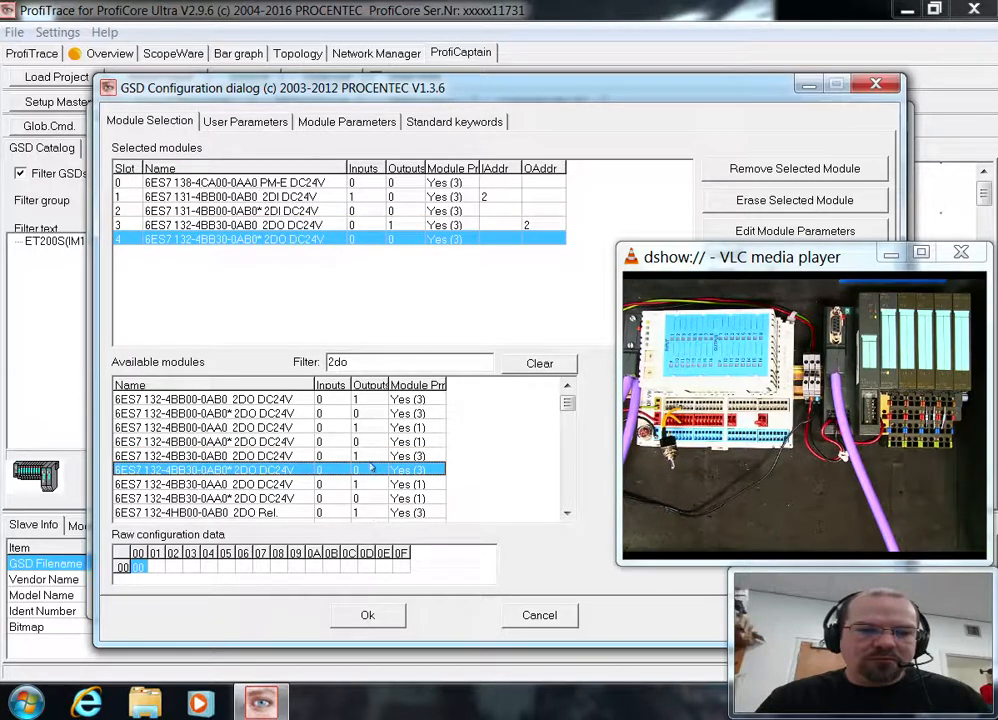
Step: Accept the ET200S module configuration and slave setup, and check station 21 in the live list
click(370, 616)
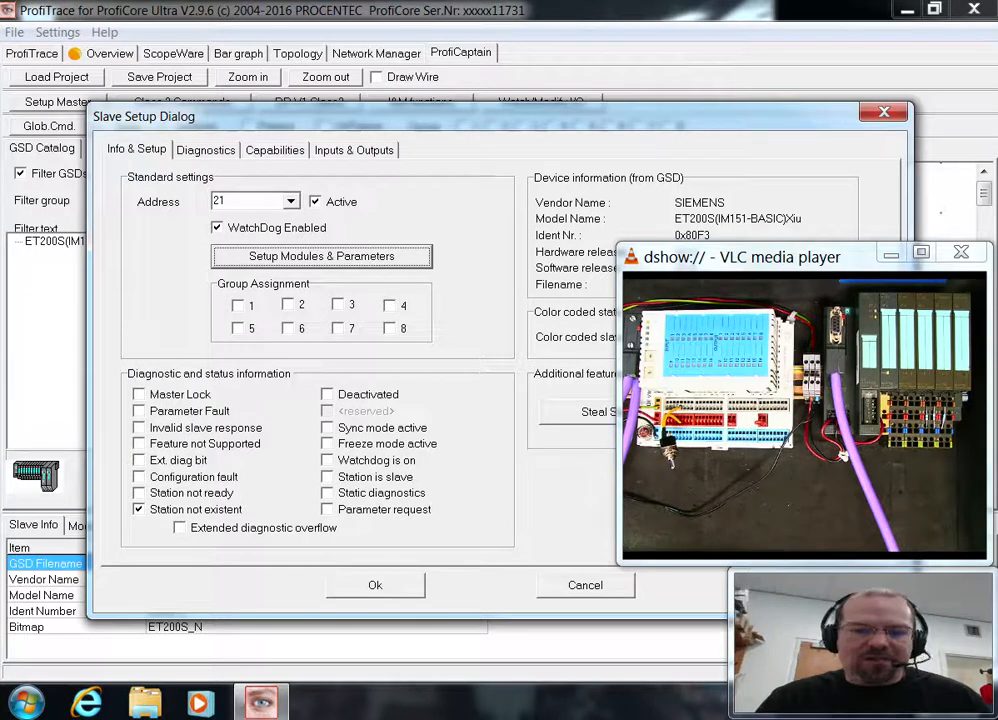
click(400, 587)
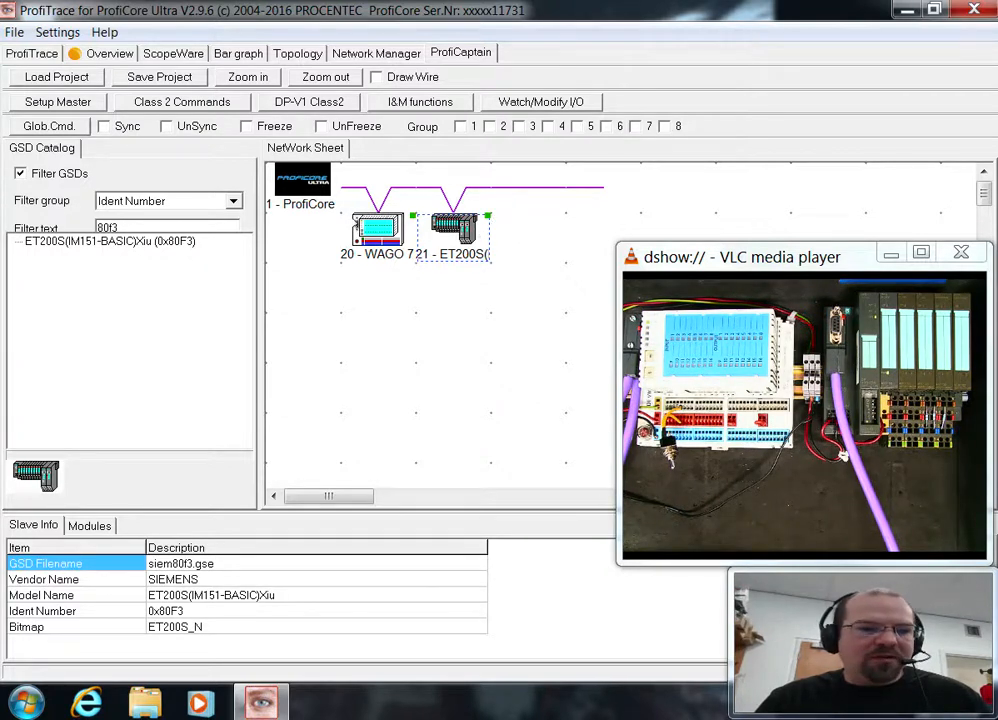
click(40, 56)
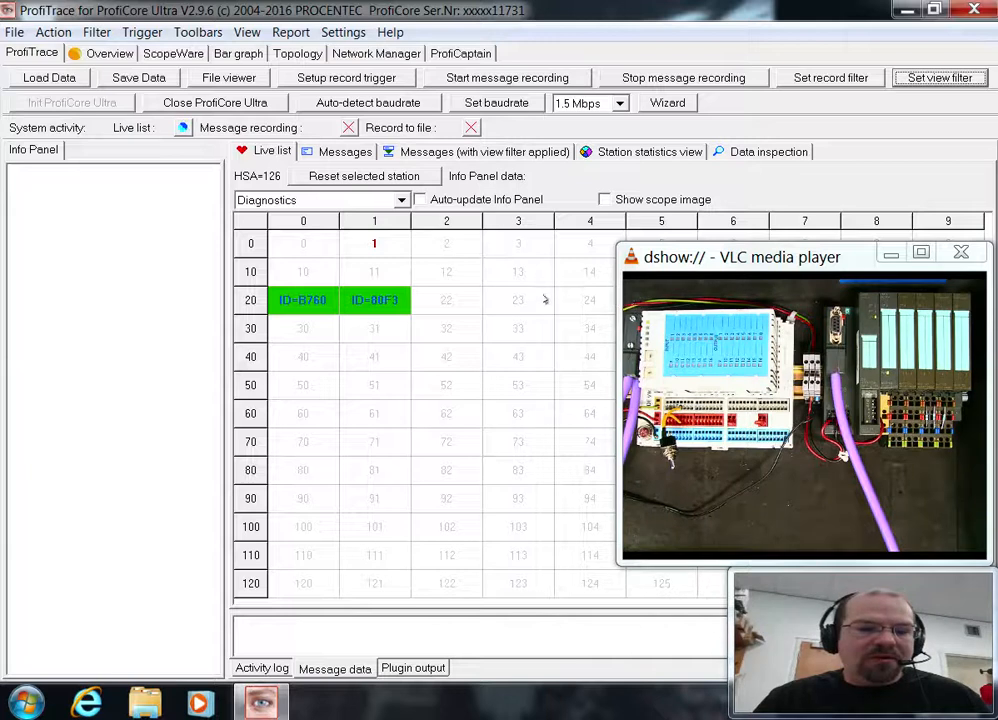
Step: Erase the 6ES7 132-4BB30-0AB0* 2DO module in slot 4 from the ET200S slave's configuration and accept the slave setup
click(460, 53)
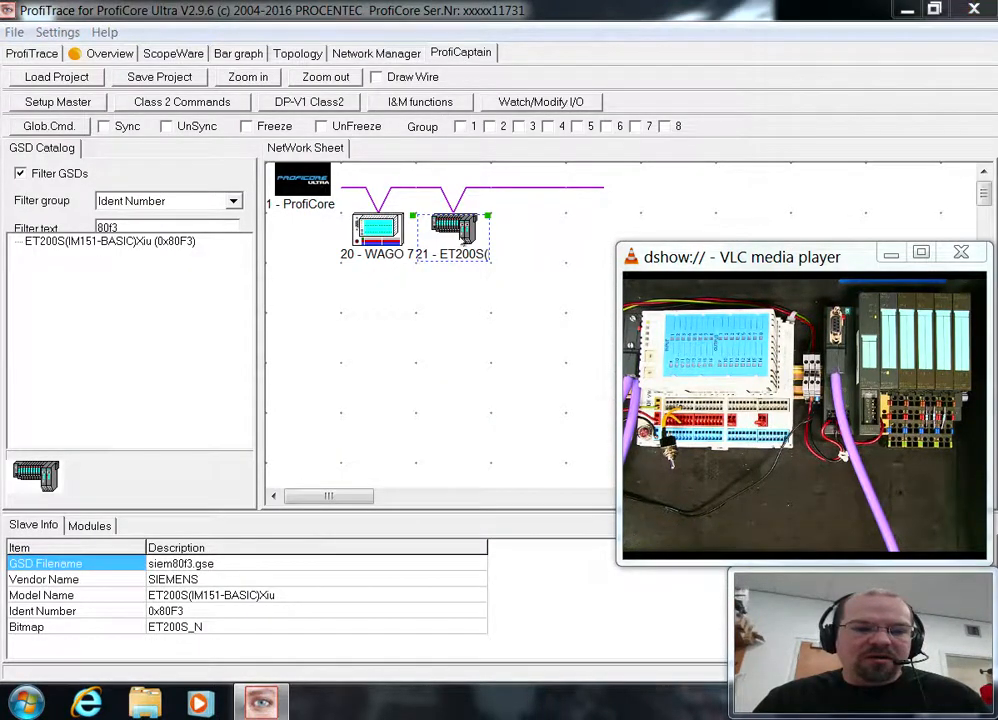
double_click(461, 233)
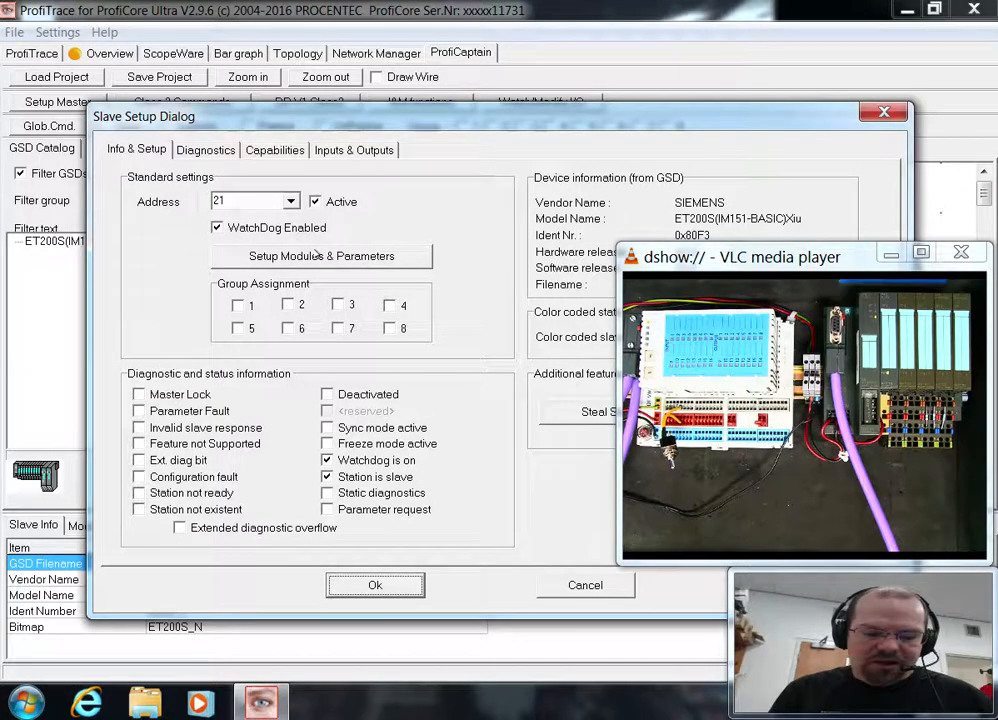
click(316, 253)
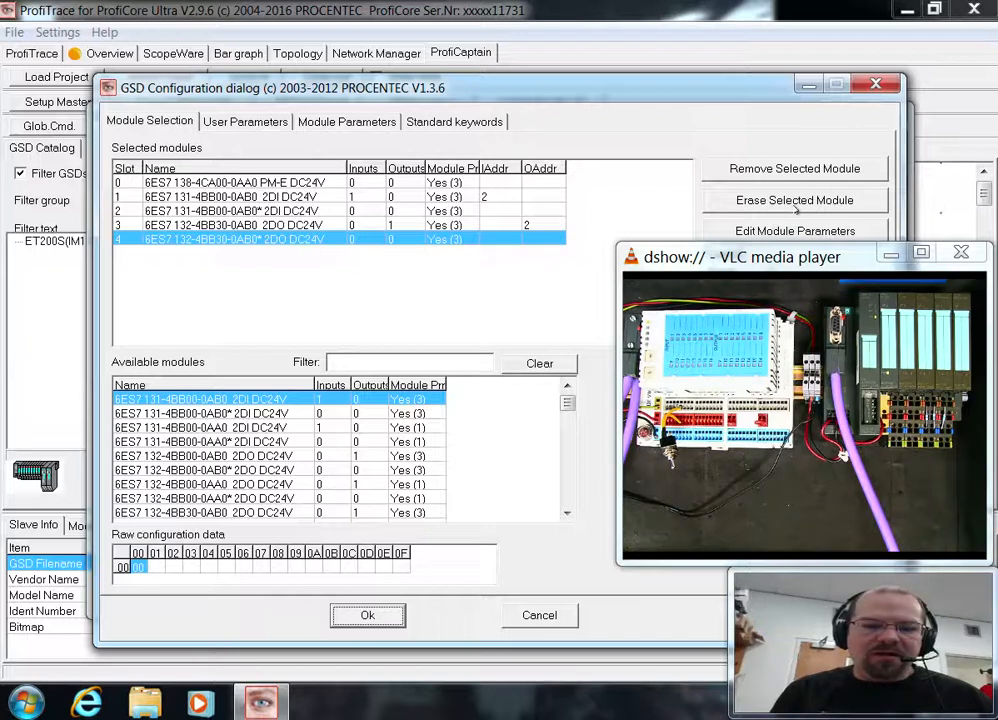
click(797, 206)
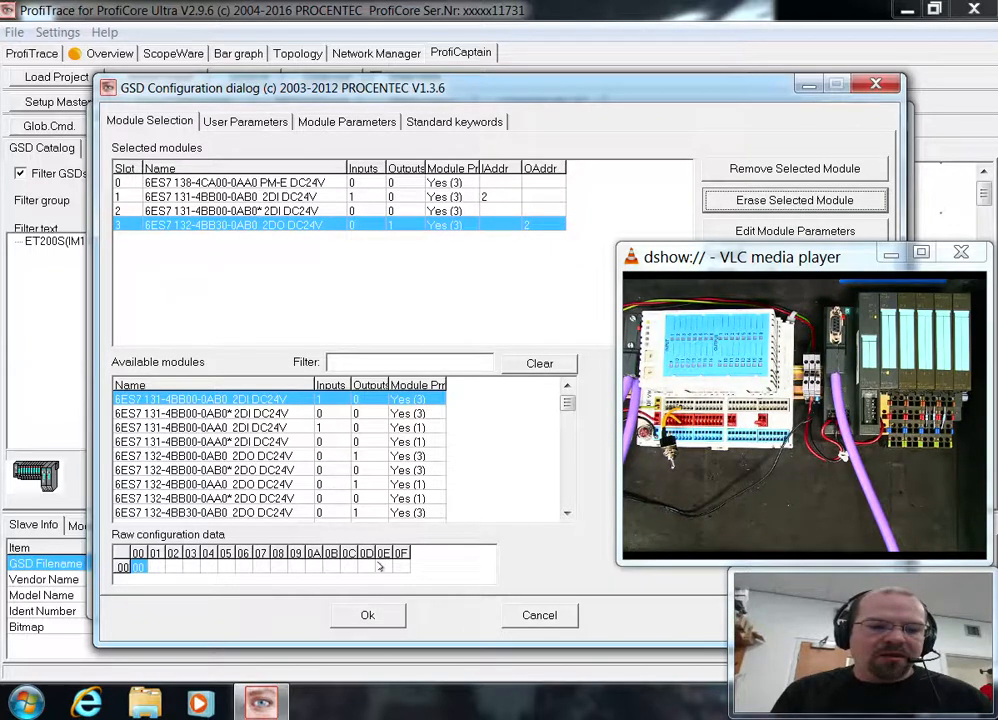
click(369, 614)
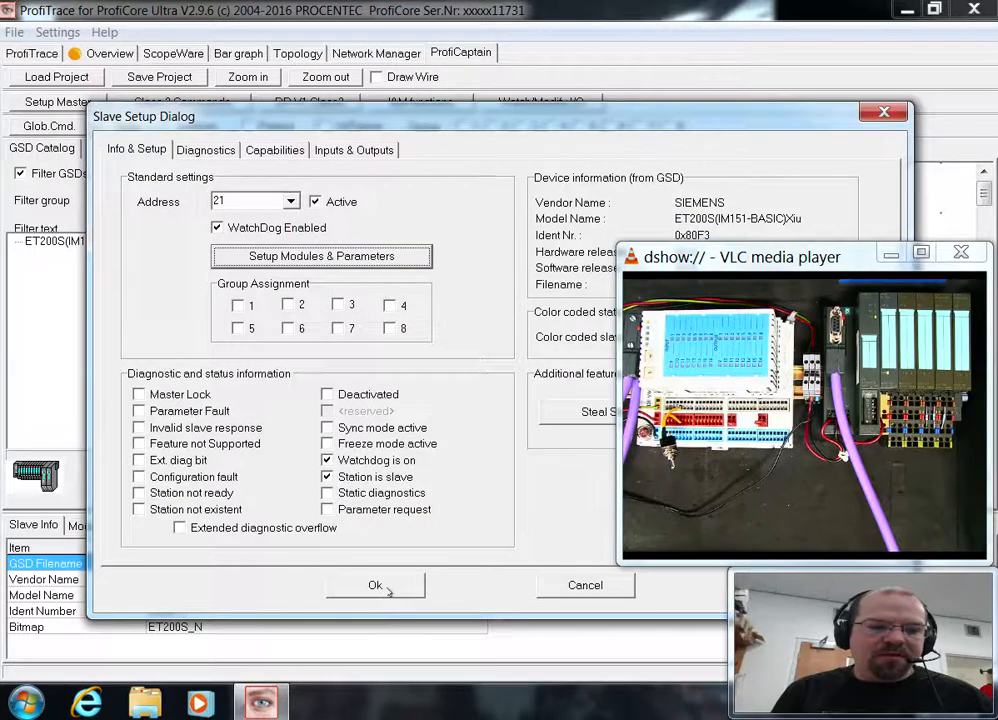
click(388, 588)
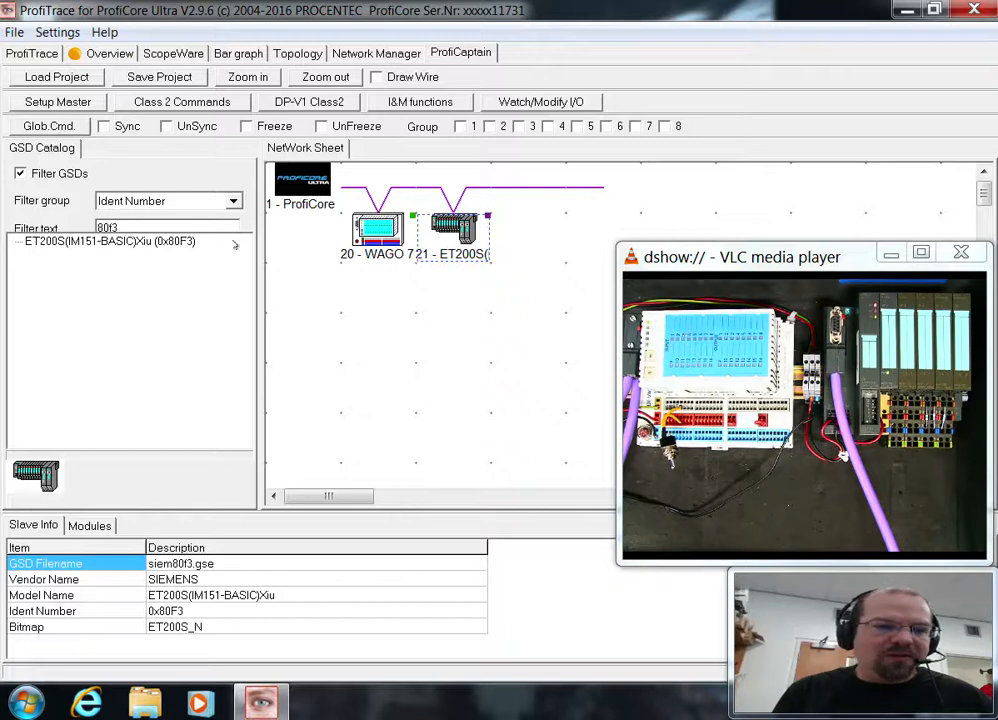
Step: Check station 21's status in the live list and minimize the hardware camera view
click(44, 55)
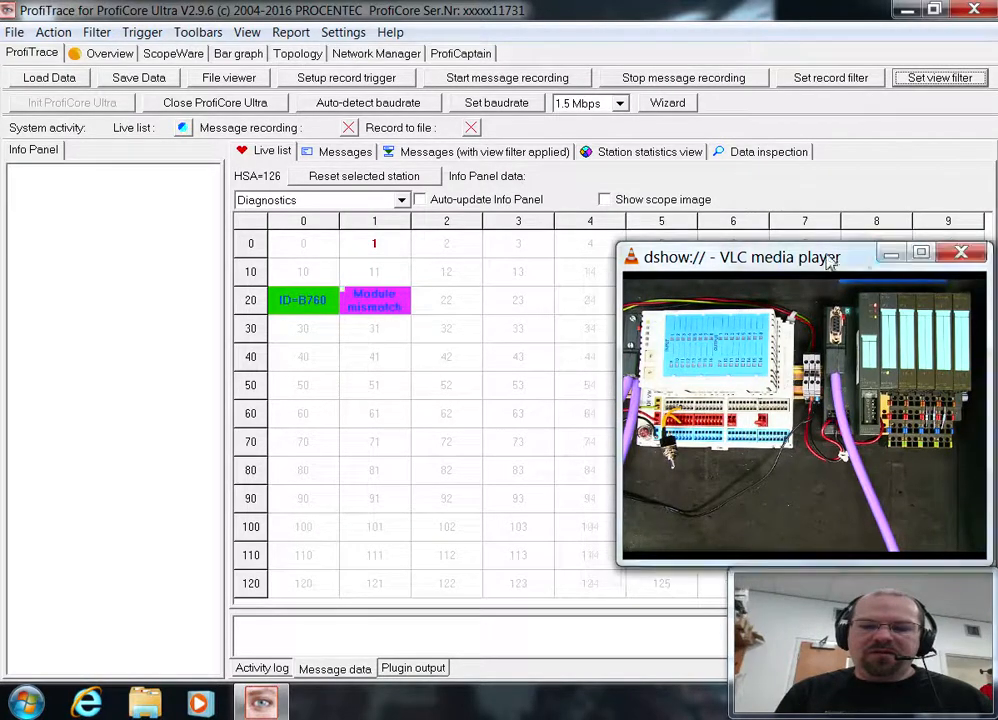
click(891, 253)
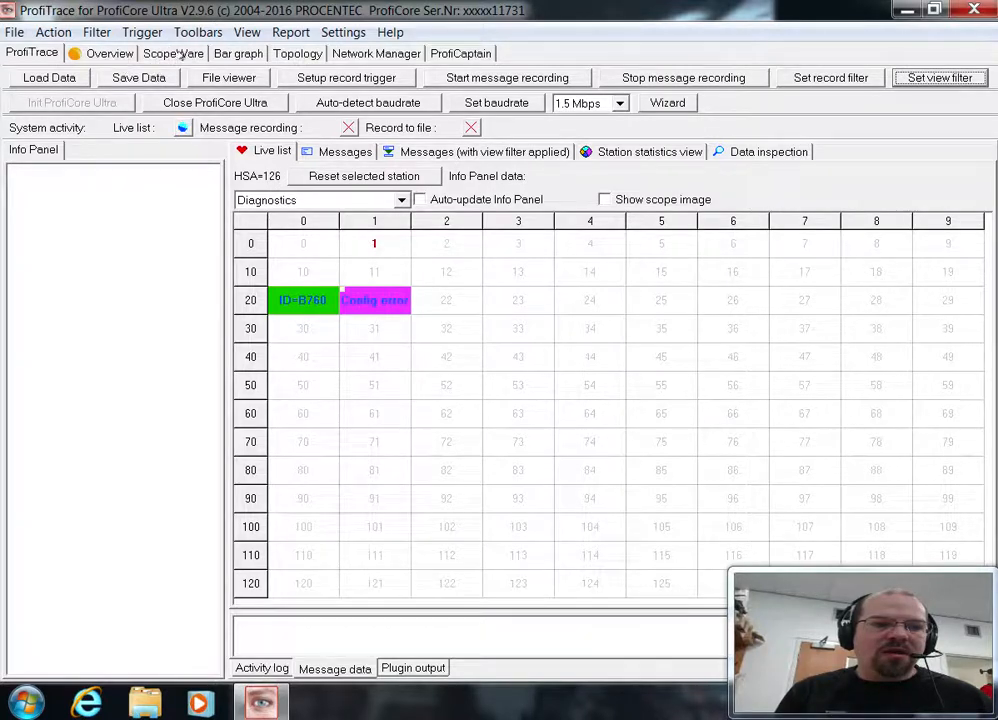
Step: Examine the bus waveform in ScopeWare and the station voltages in the bar graph, and minimize the program
click(175, 54)
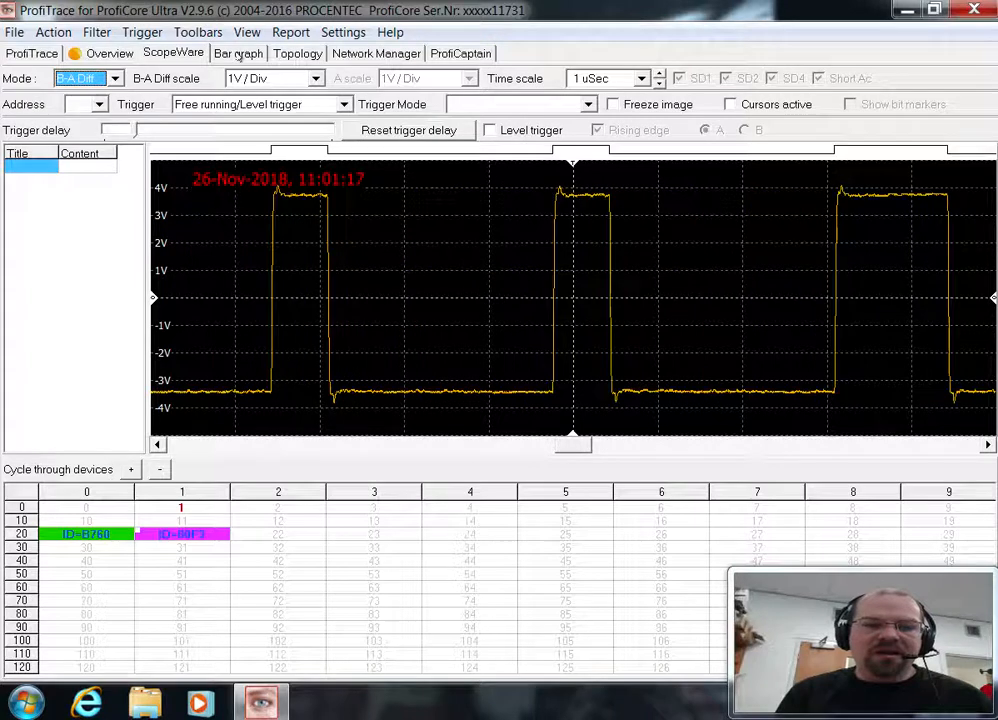
click(239, 54)
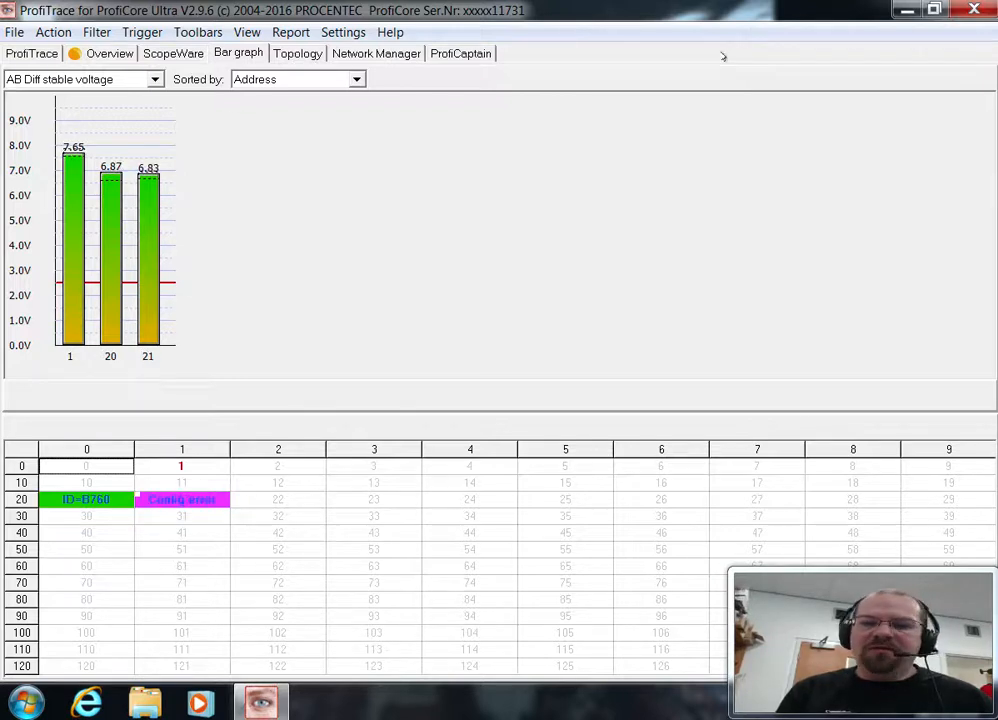
click(908, 12)
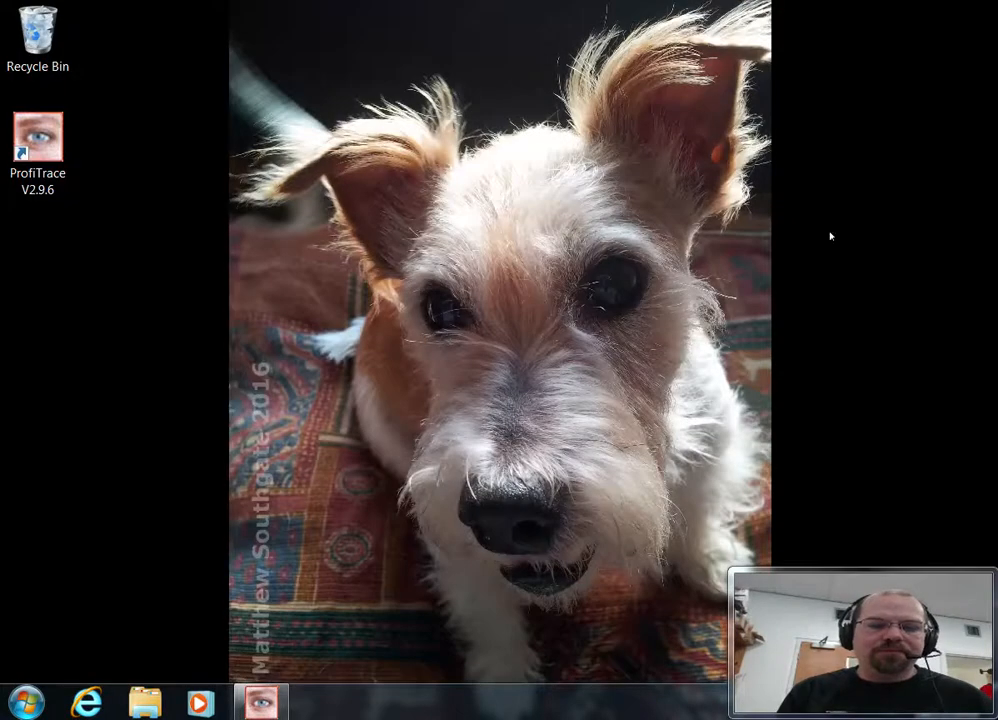